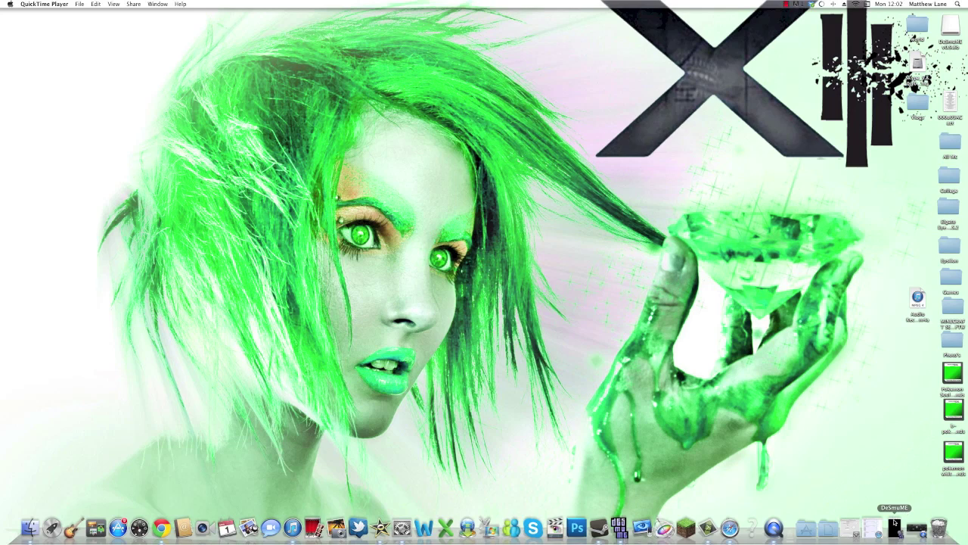
# Step: Launch DeSmuME, load the Pokémon SoulSilver ROM, and switch cheats off
pyautogui.click(895, 523)
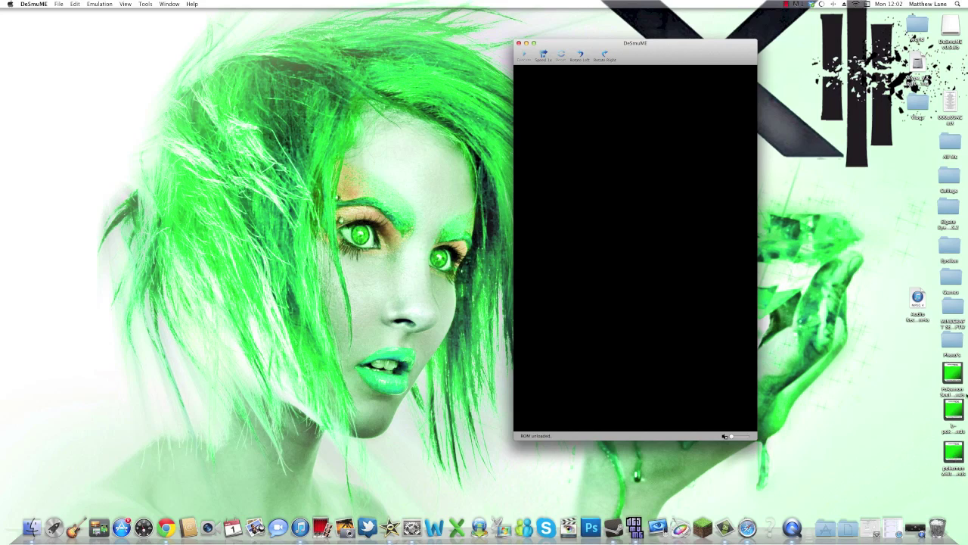
pyautogui.doubleClick(957, 375)
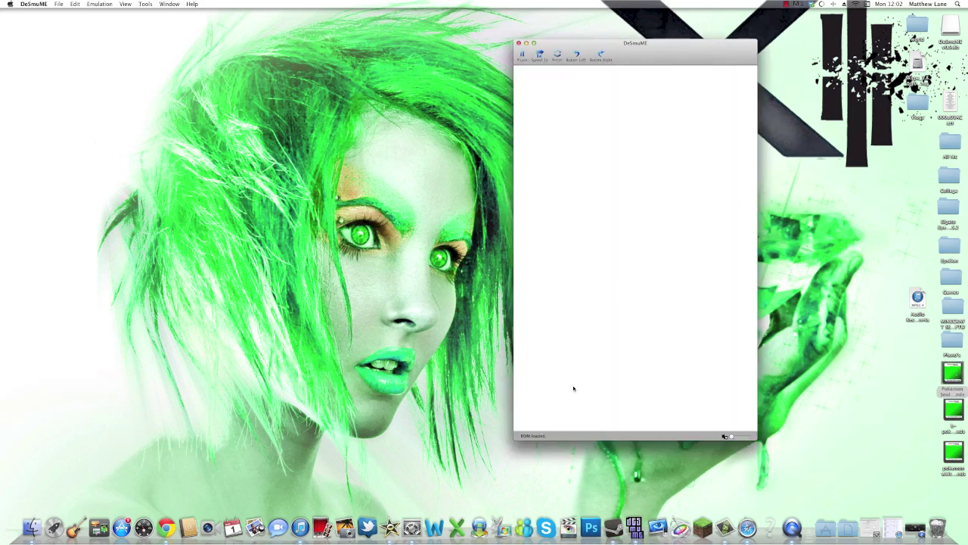
pyautogui.click(103, 4)
pyautogui.click(103, 53)
pyautogui.click(90, 4)
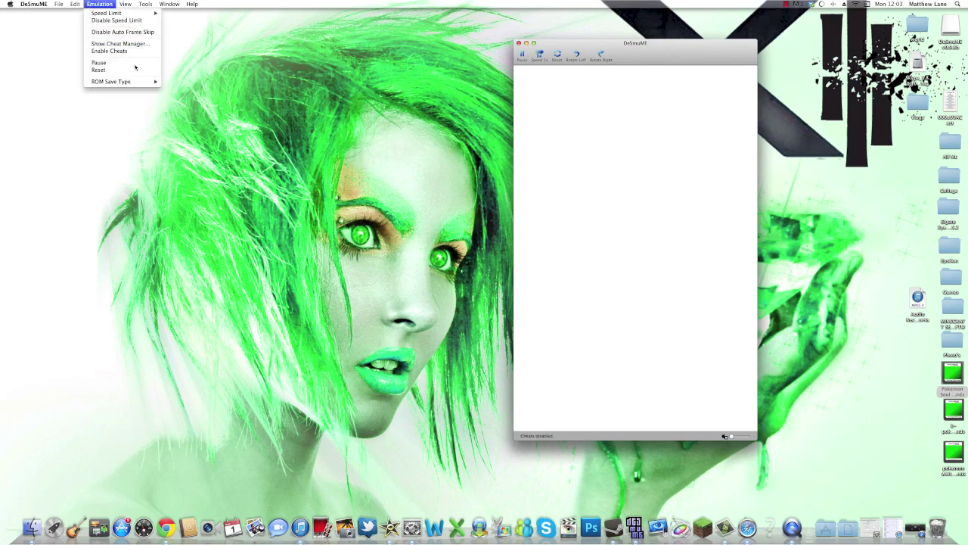
pyautogui.click(475, 55)
# Step: Relaunch DeSmuME, reload the SoulSilver ROM with cheats toggled, and shift the window up-left
pyautogui.click(518, 43)
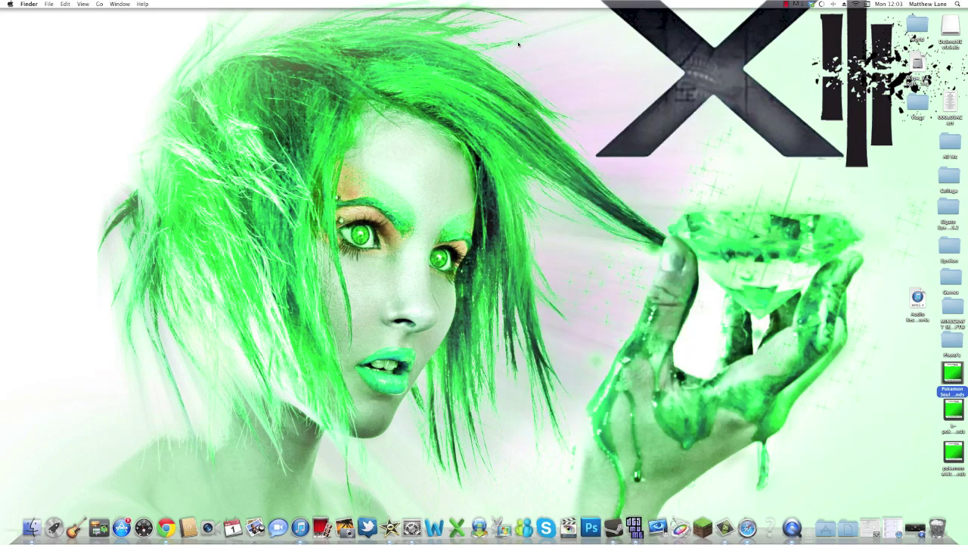
pyautogui.click(634, 527)
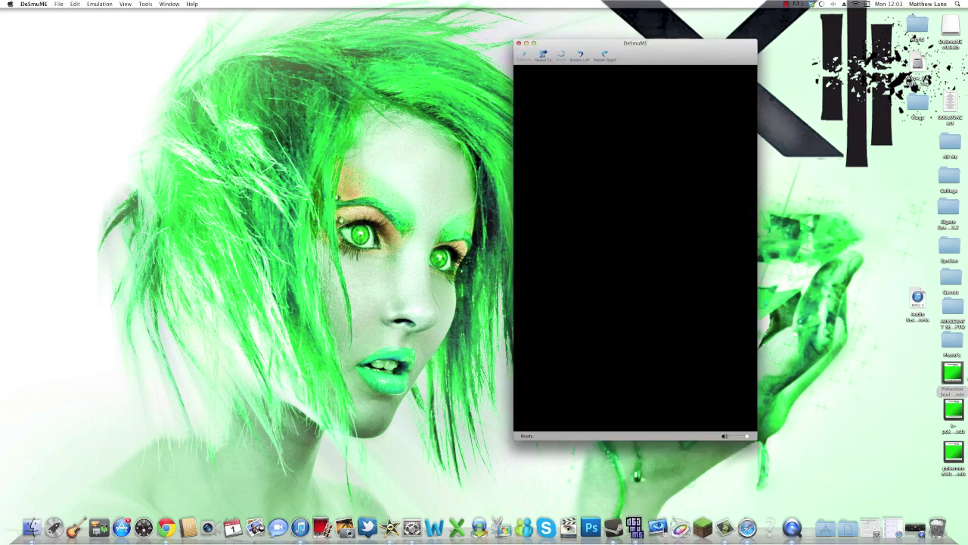
pyautogui.doubleClick(953, 374)
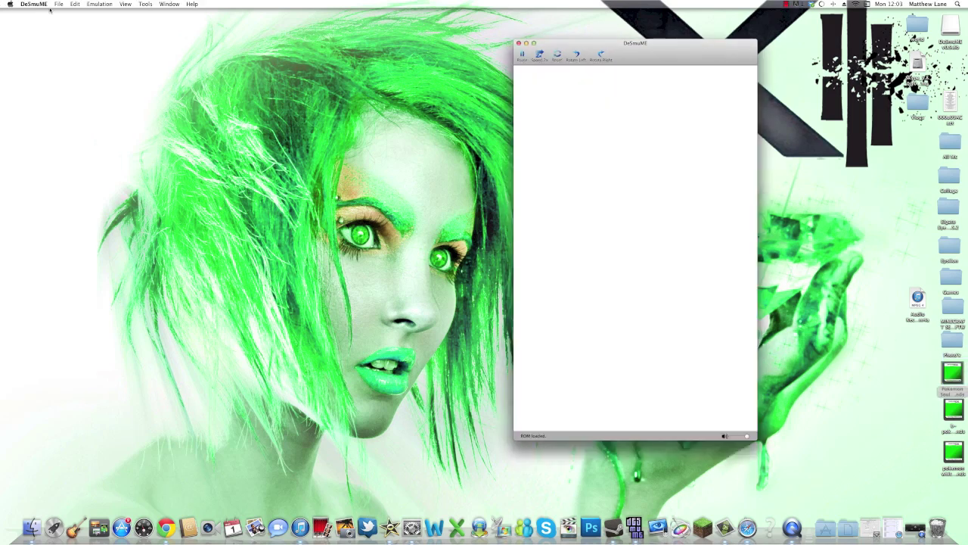
pyautogui.click(99, 4)
pyautogui.click(114, 52)
pyautogui.click(519, 44)
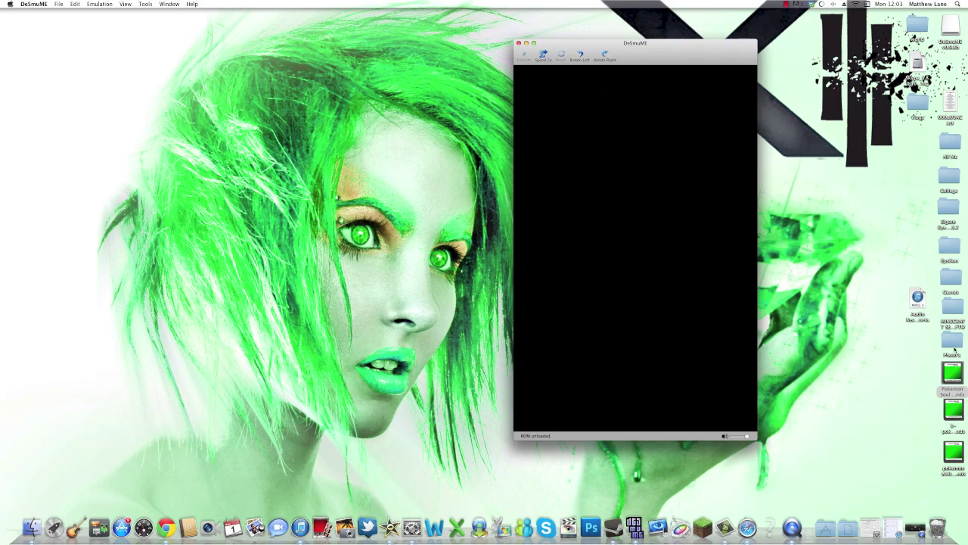
pyautogui.doubleClick(953, 373)
pyautogui.moveTo(638, 49); pyautogui.dragTo(527, 20)
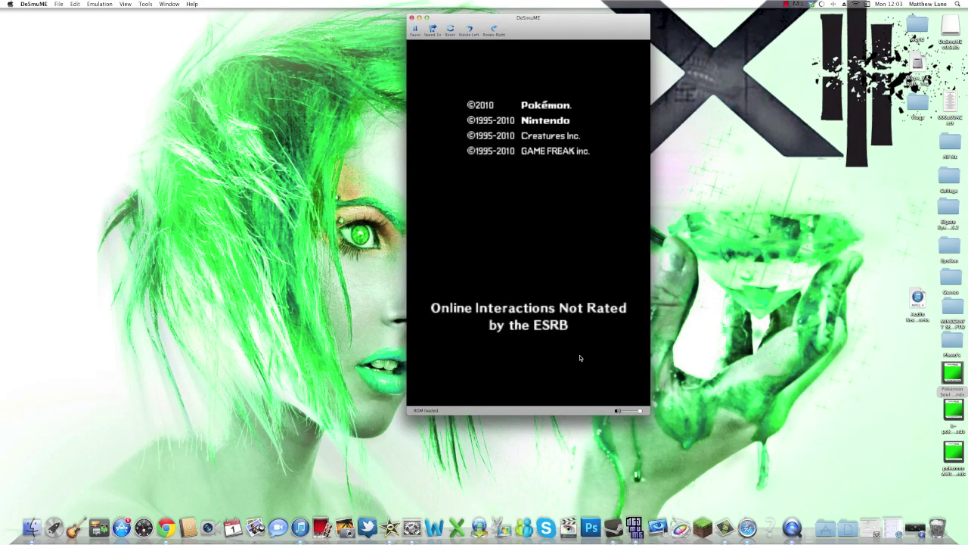
# Step: Lower the emulator volume to about 6.8% and continue the saved game
pyautogui.click(634, 411)
pyautogui.moveTo(633, 412); pyautogui.dragTo(626, 410)
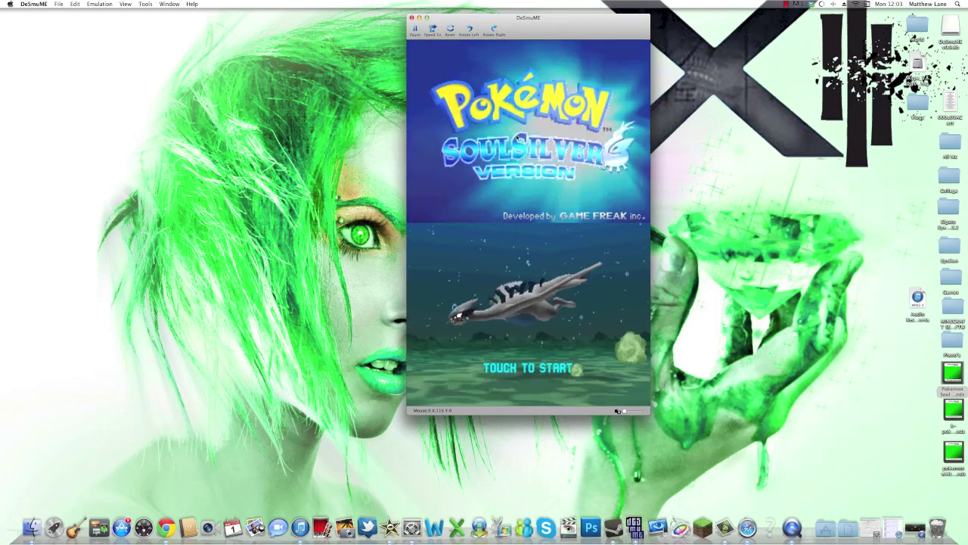
pyautogui.press('Return')
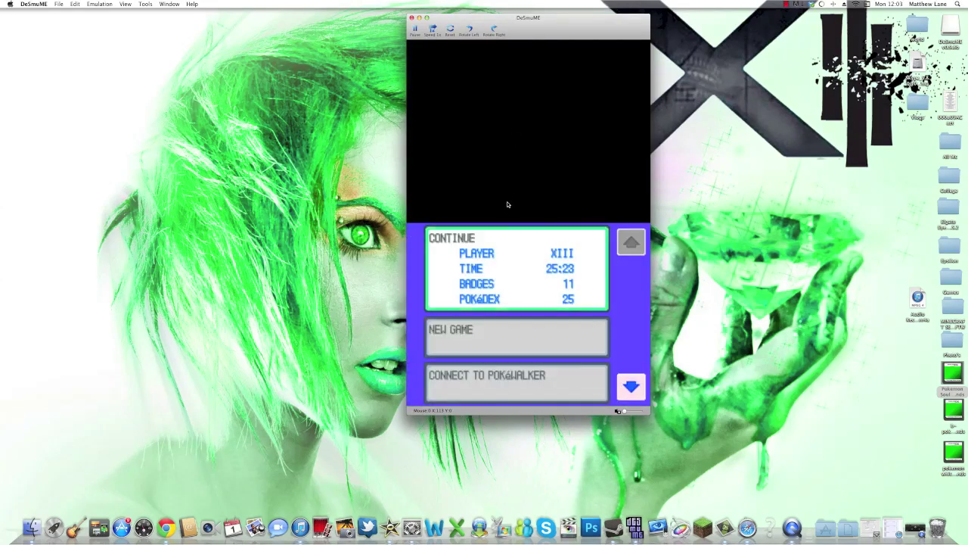
pyautogui.click(516, 272)
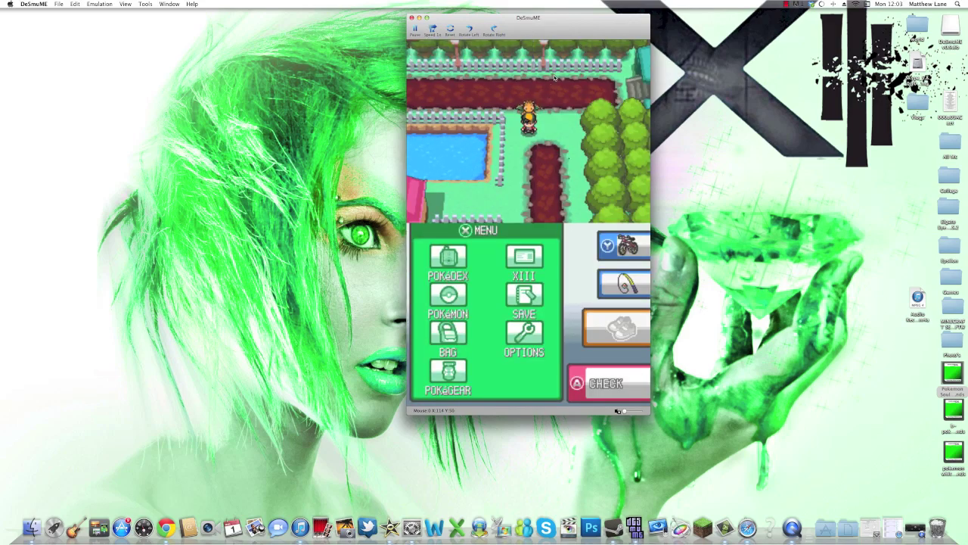
# Step: Open the POKéMON party screen, browse the party members, and return to the overworld
pyautogui.press('w')
pyautogui.press('Down')
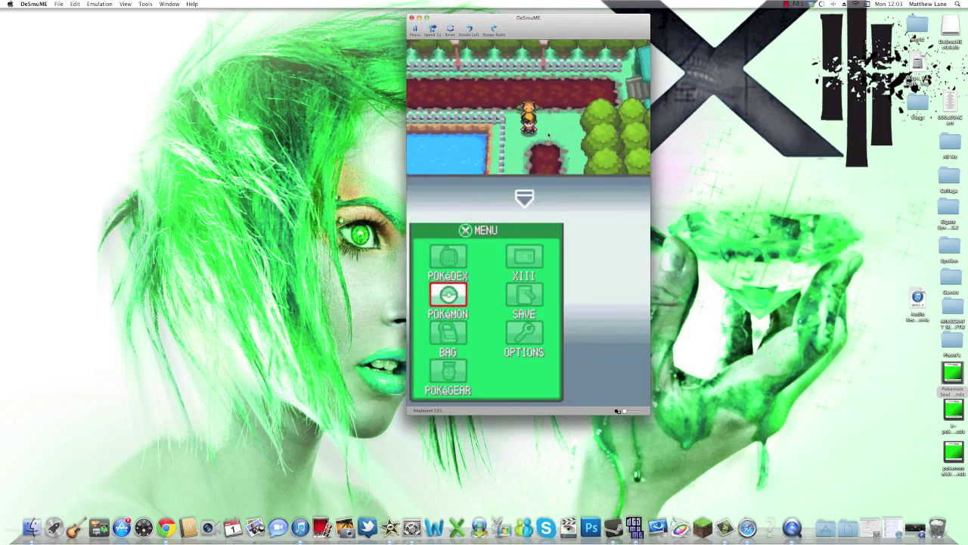
pyautogui.press('x')
pyautogui.press('Down')
pyautogui.press('Right')
pyautogui.press('Down')
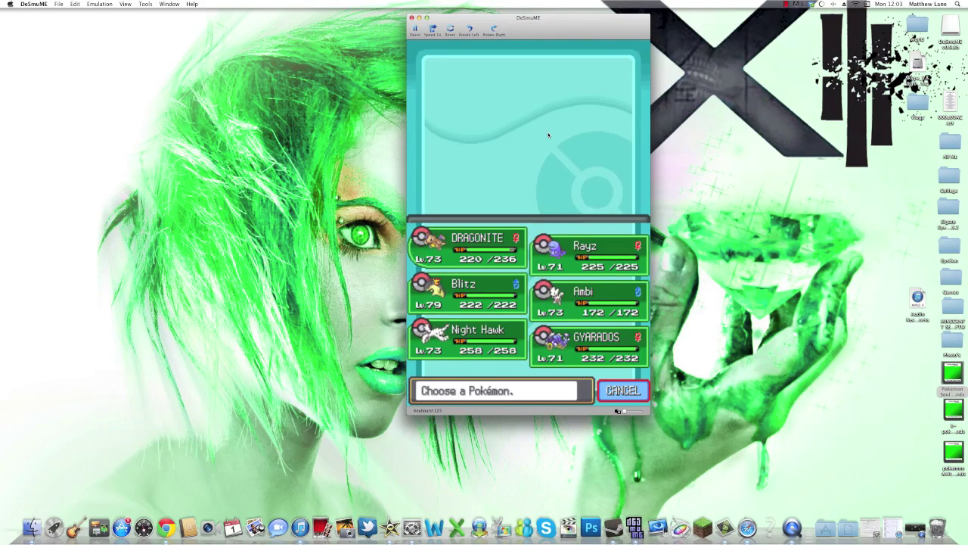
pyautogui.press('Left')
pyautogui.press('Up')
pyautogui.press('Left')
pyautogui.press('Up')
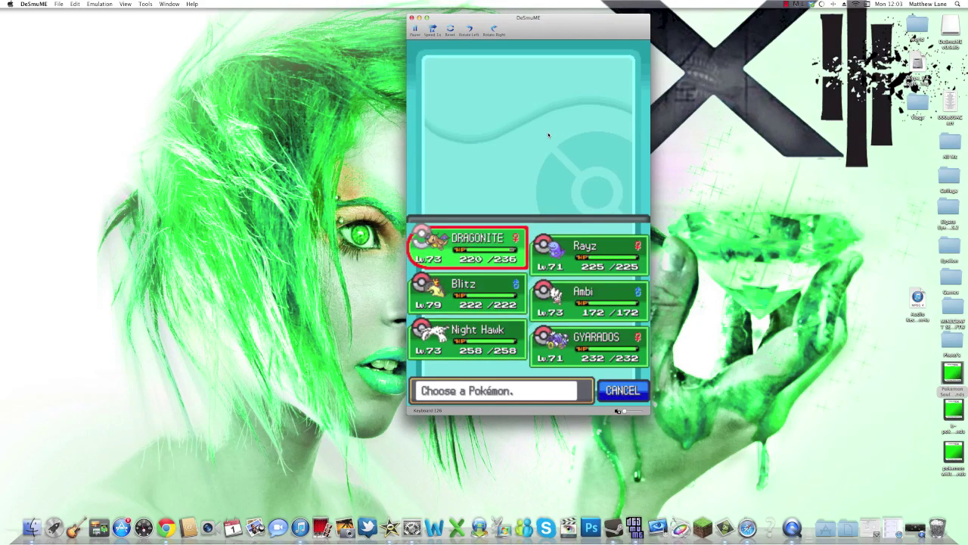
pyautogui.press('Right')
pyautogui.press('Up')
pyautogui.press('Up')
pyautogui.press('Left')
pyautogui.press('z')
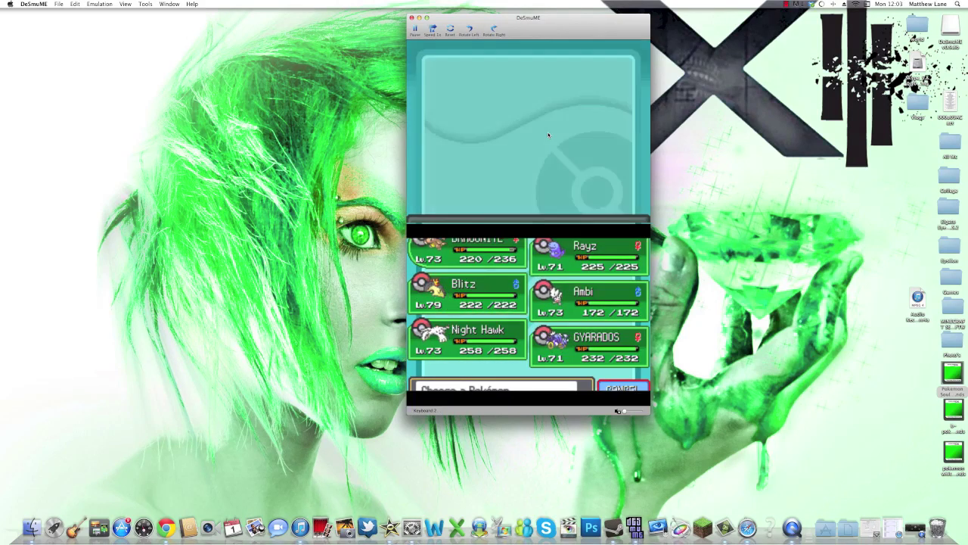
# Step: Walk the character down, move the emulator window right, and return to the Action Replay codes page
pyautogui.press('Down')
pyautogui.press('Down')
pyautogui.press('Down')
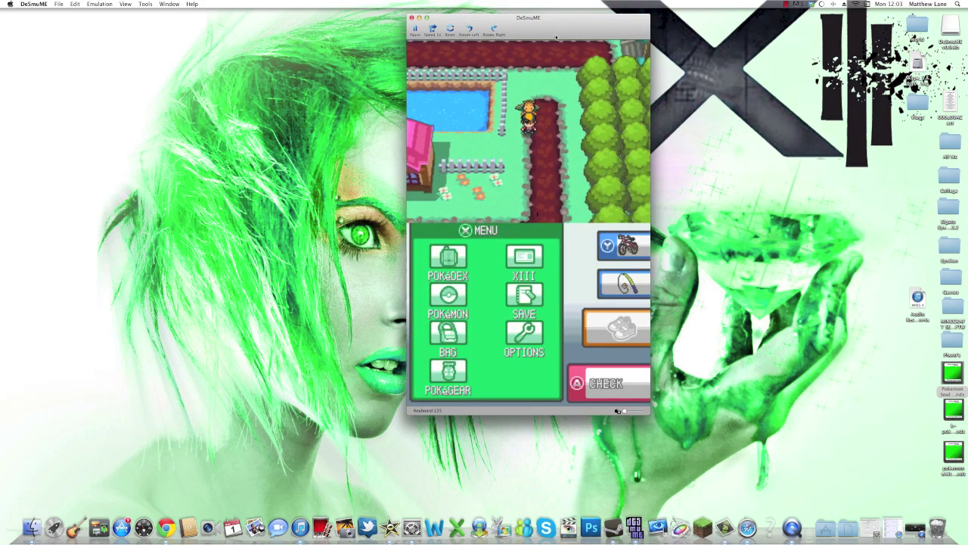
pyautogui.moveTo(559, 34); pyautogui.dragTo(726, 54)
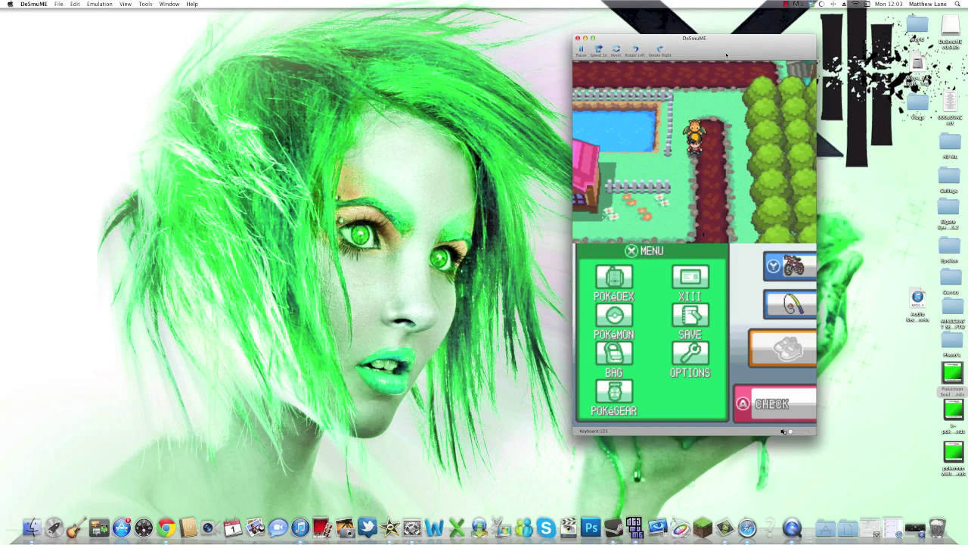
pyautogui.click(894, 529)
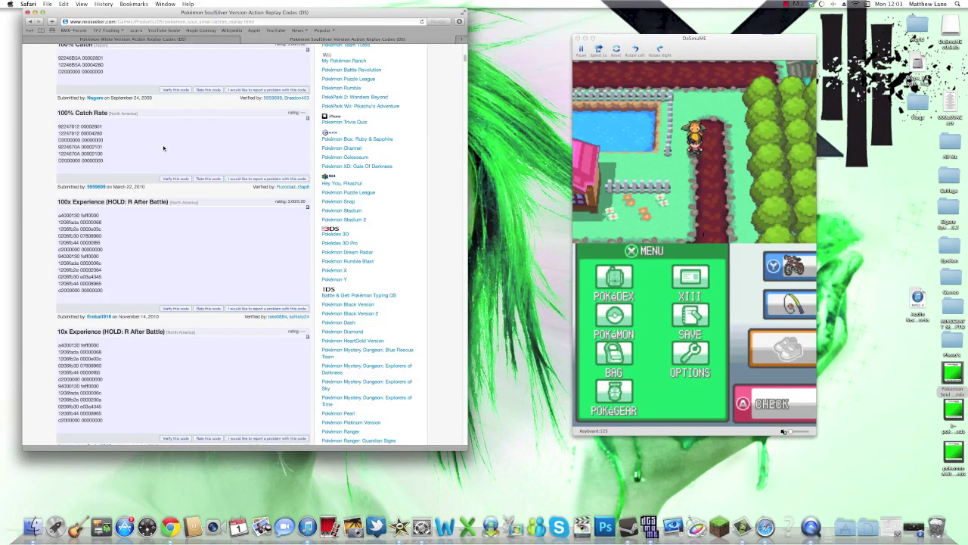
# Step: Scroll down the codes page to the All TMs (Select+Up) entry
pyautogui.scroll(-5, 171, 226)
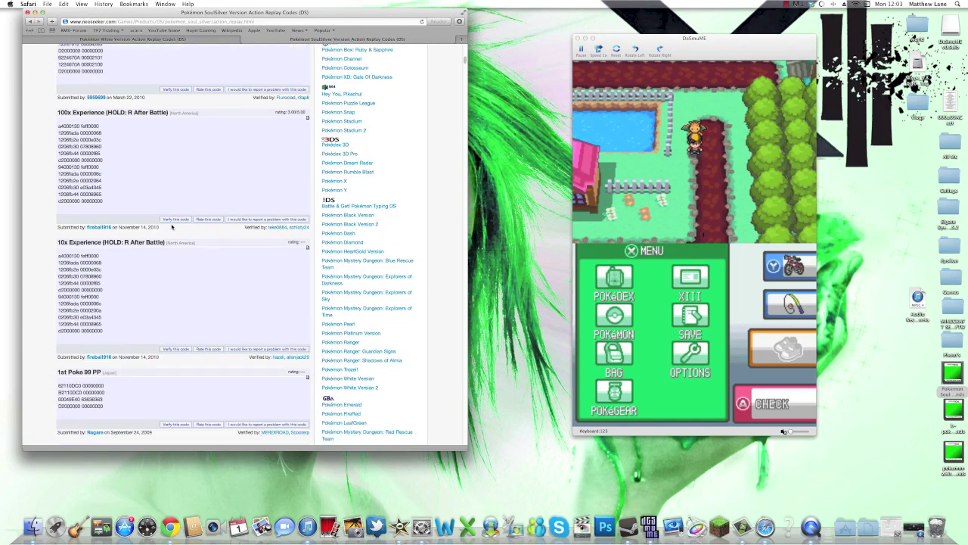
pyautogui.scroll(-10, 172, 227)
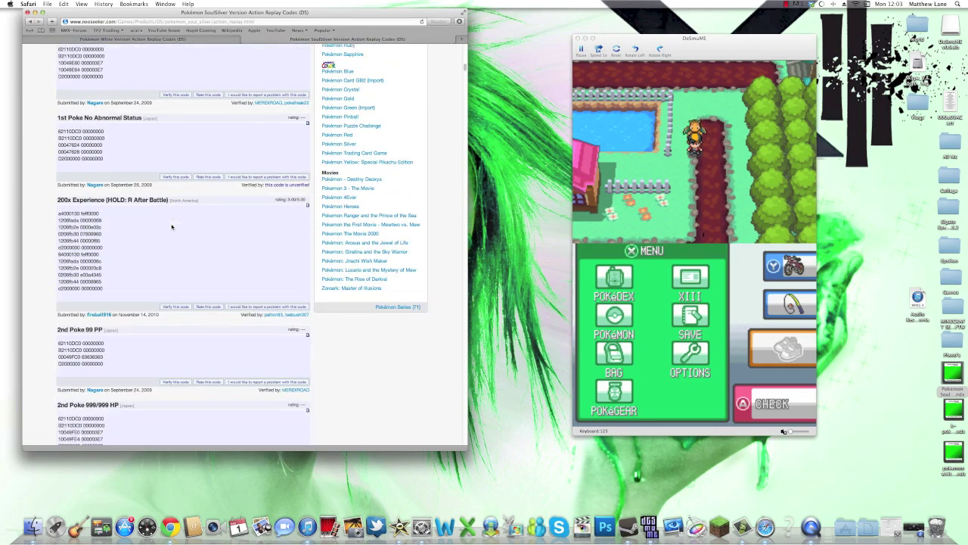
pyautogui.scroll(-5, 172, 226)
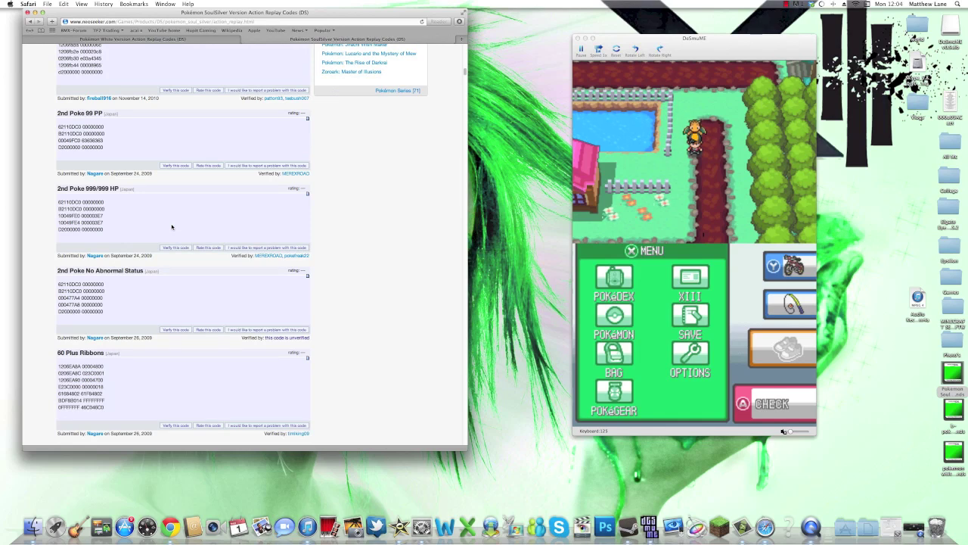
pyautogui.scroll(-2, 172, 226)
pyautogui.scroll(-1, 170, 235)
pyautogui.scroll(-3, 170, 235)
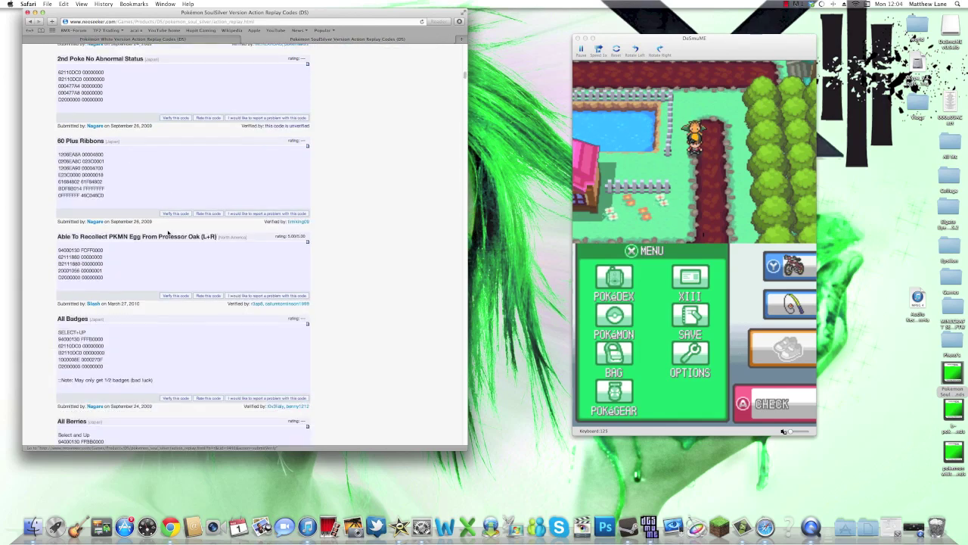
pyautogui.scroll(-3, 166, 233)
pyautogui.scroll(-1, 166, 233)
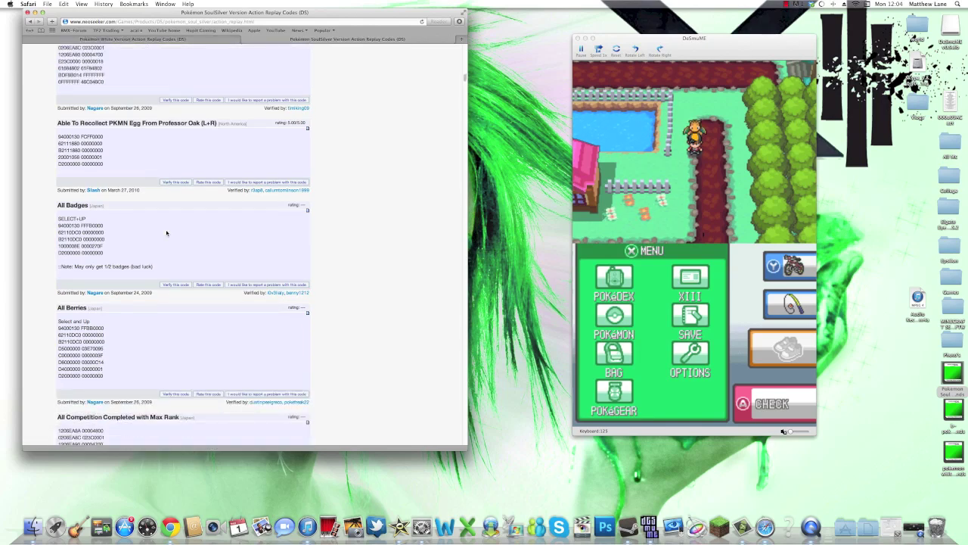
pyautogui.scroll(-1, 91, 237)
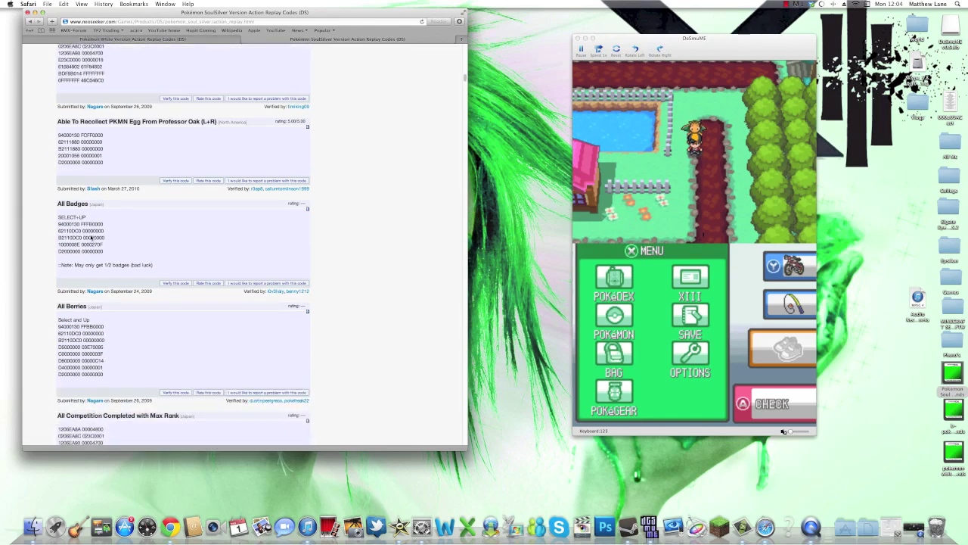
pyautogui.scroll(-5, 128, 311)
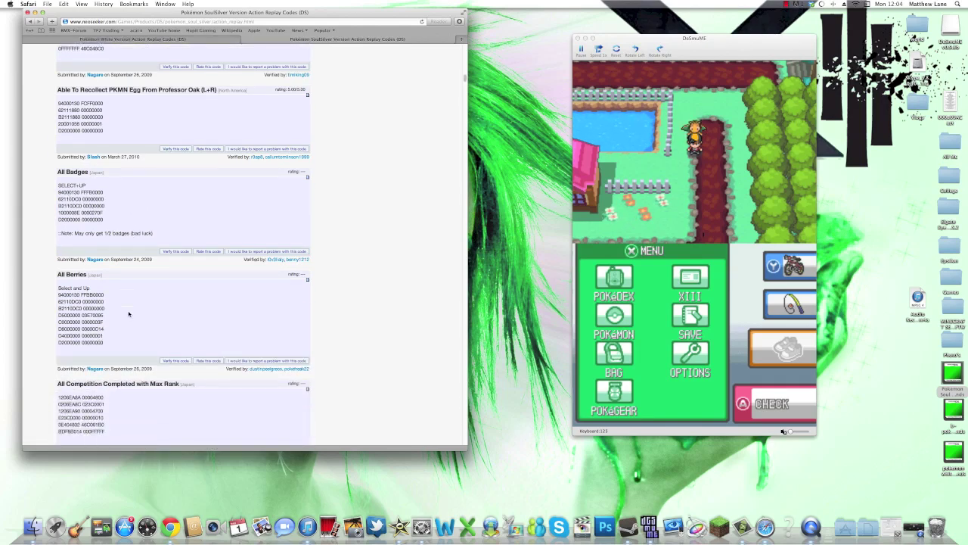
pyautogui.scroll(-9, 129, 314)
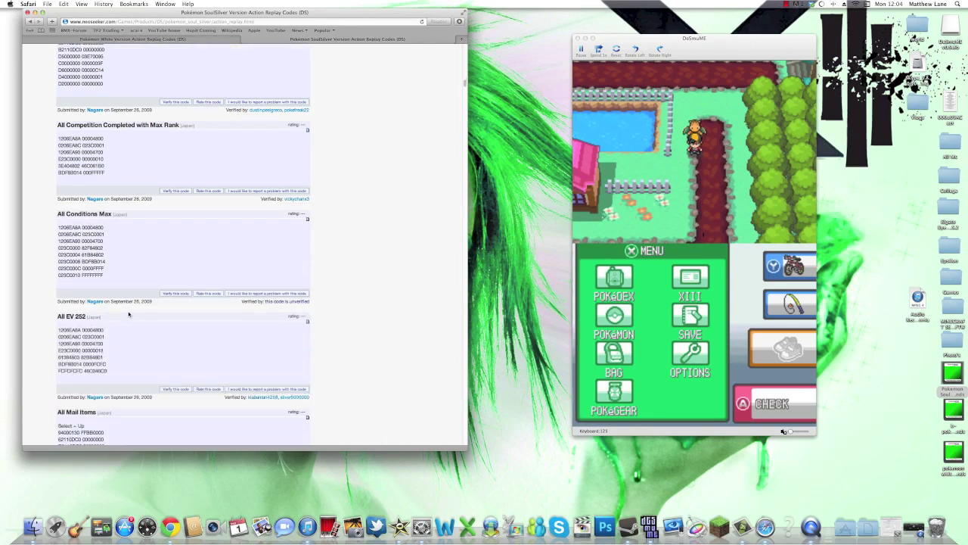
pyautogui.scroll(-5, 128, 314)
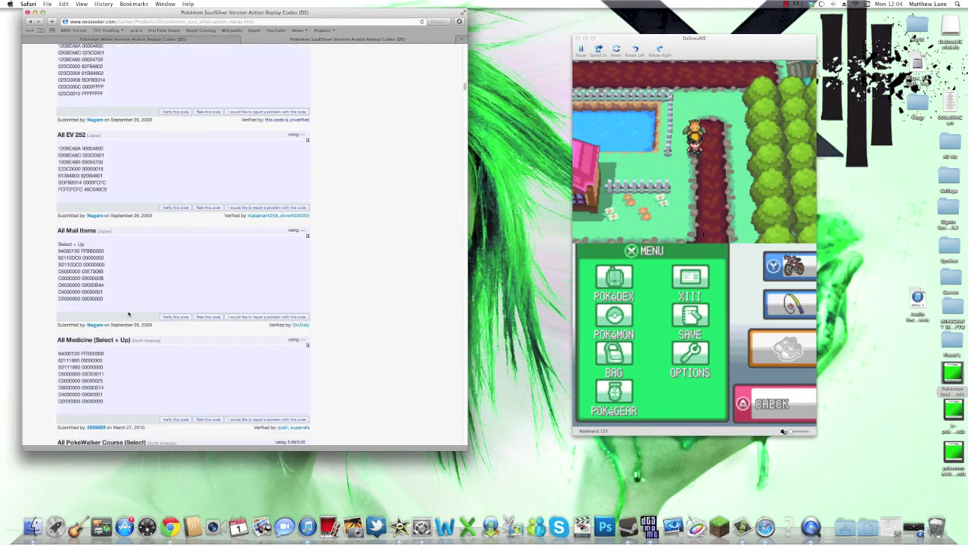
pyautogui.scroll(-4, 127, 312)
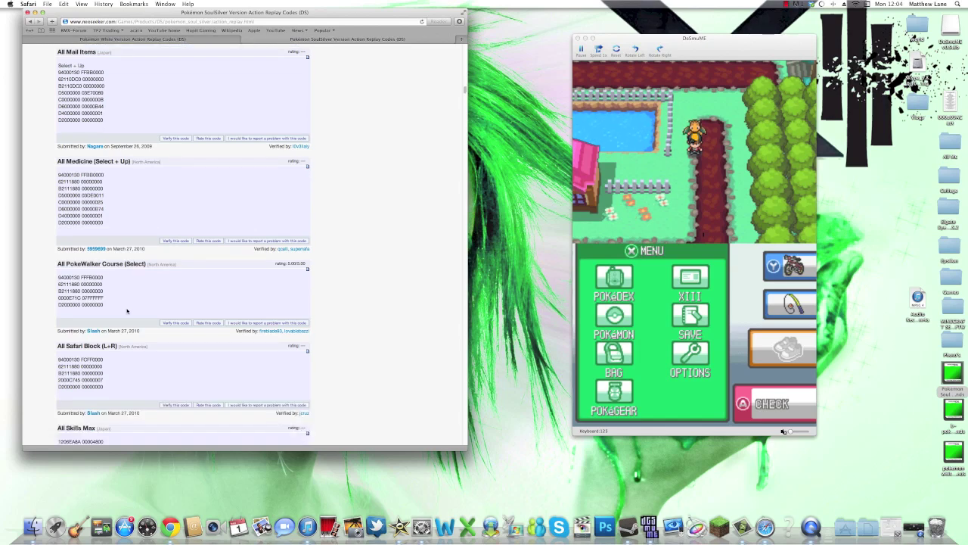
pyautogui.scroll(-7, 127, 310)
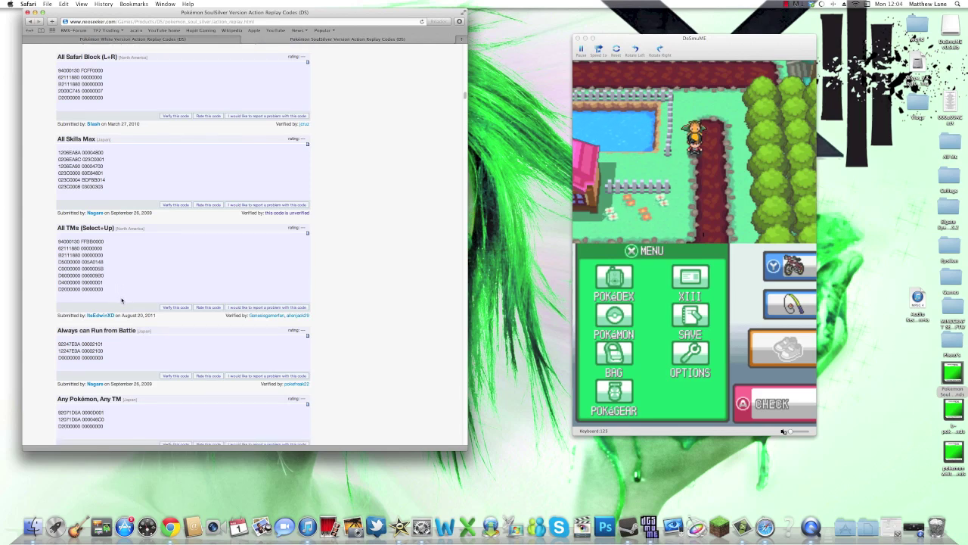
pyautogui.scroll(-2, 121, 301)
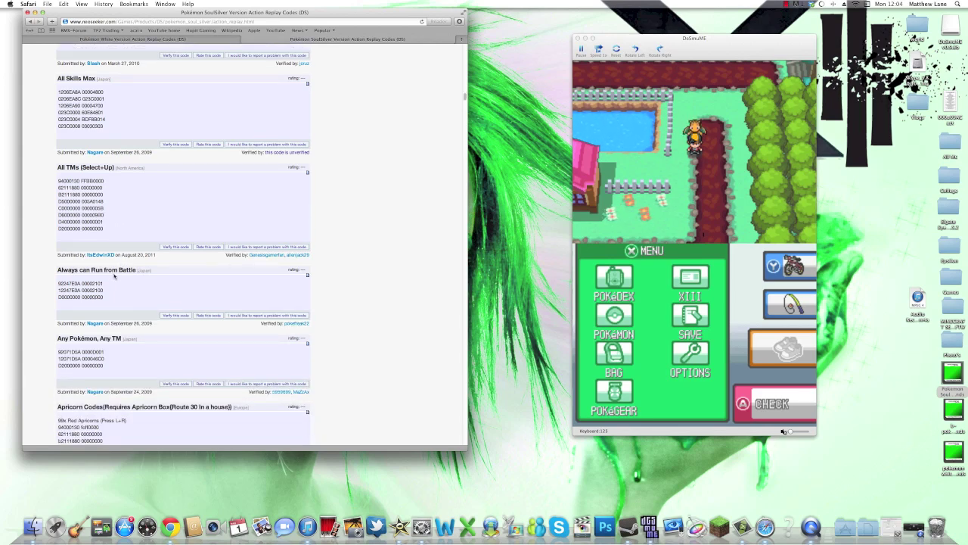
# Step: Copy the All TMs (Select+Up) code lines and switch back to DeSmuME
pyautogui.moveTo(115, 235)
pyautogui.mouseDown()
pyautogui.moveTo(87, 228)
pyautogui.moveTo(62, 183)
pyautogui.mouseUp()
pyautogui.rightClick(62, 183)
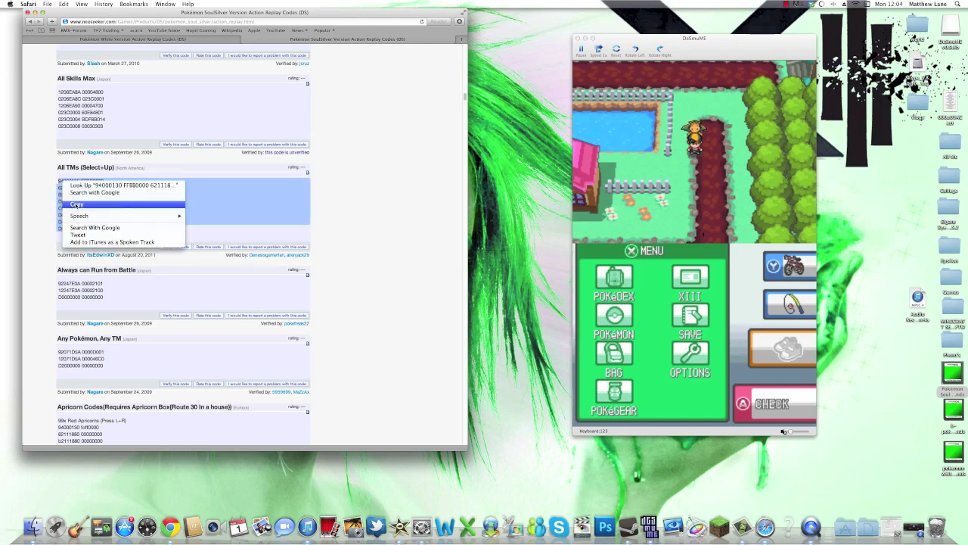
pyautogui.click(75, 205)
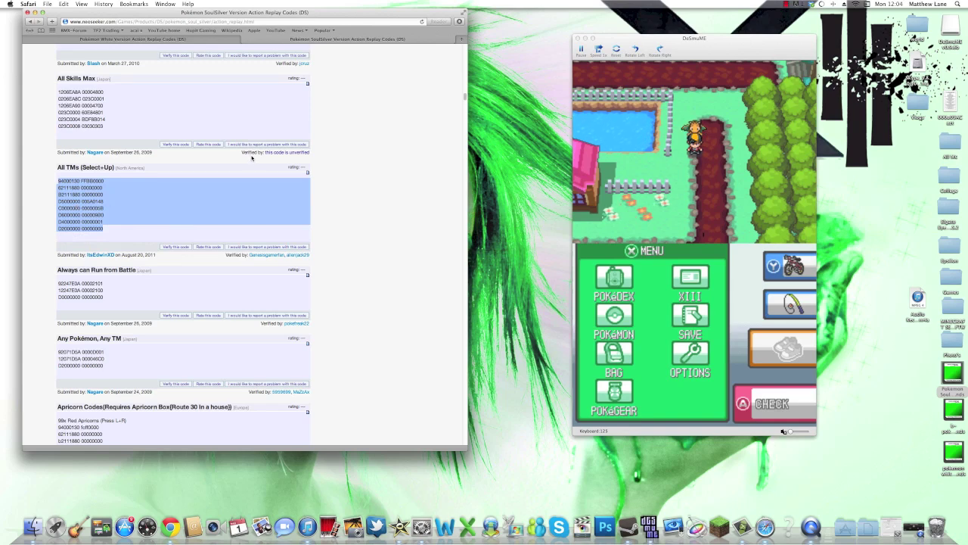
pyautogui.click(708, 43)
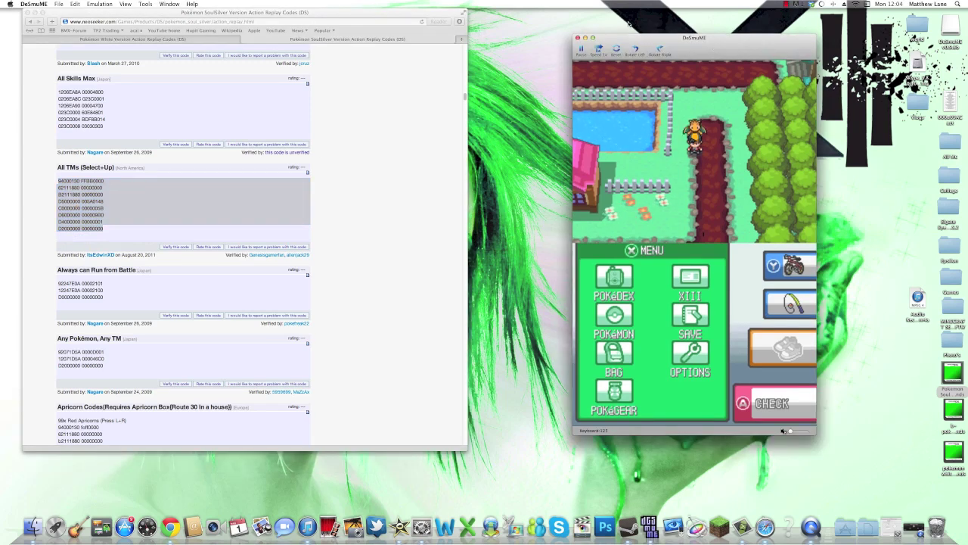
# Step: Open the Cheat Manager, check the Black screen fix code, and add a new Untitled cheat
pyautogui.click(94, 4)
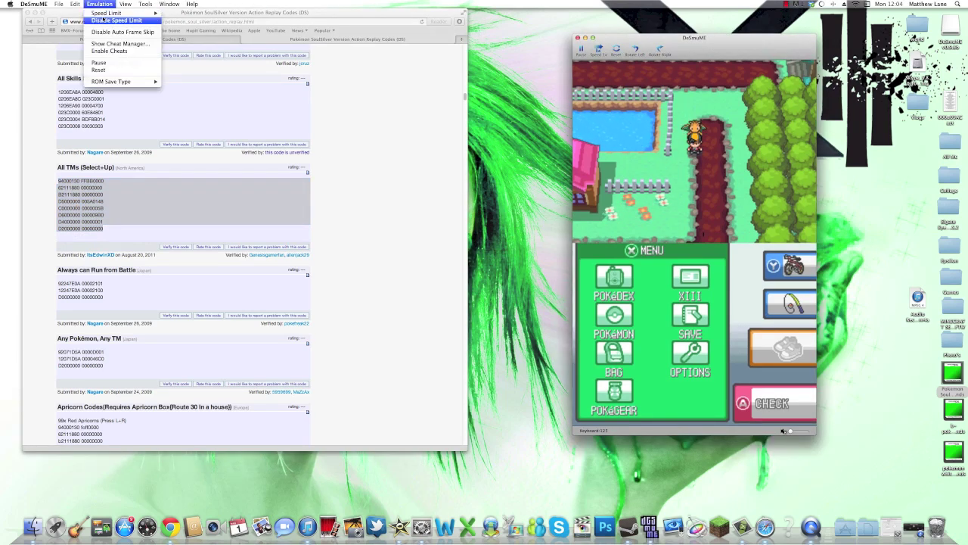
pyautogui.click(119, 45)
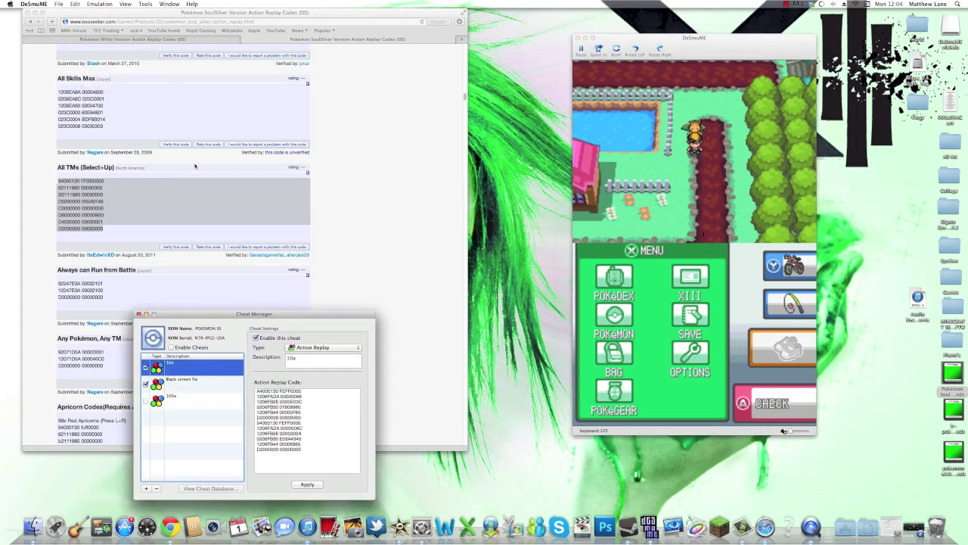
pyautogui.moveTo(265, 313)
pyautogui.mouseDown()
pyautogui.moveTo(320, 295)
pyautogui.moveTo(414, 162)
pyautogui.mouseUp()
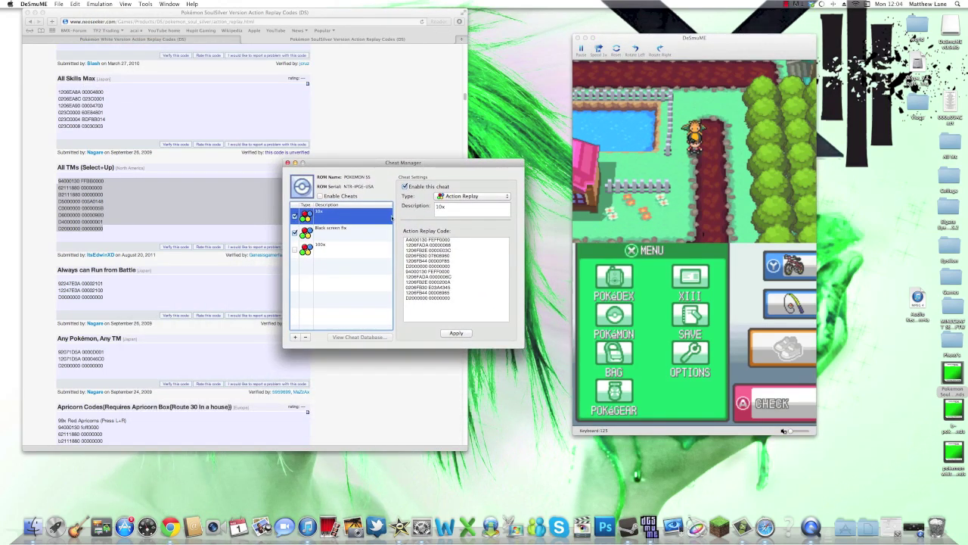
pyautogui.click(352, 236)
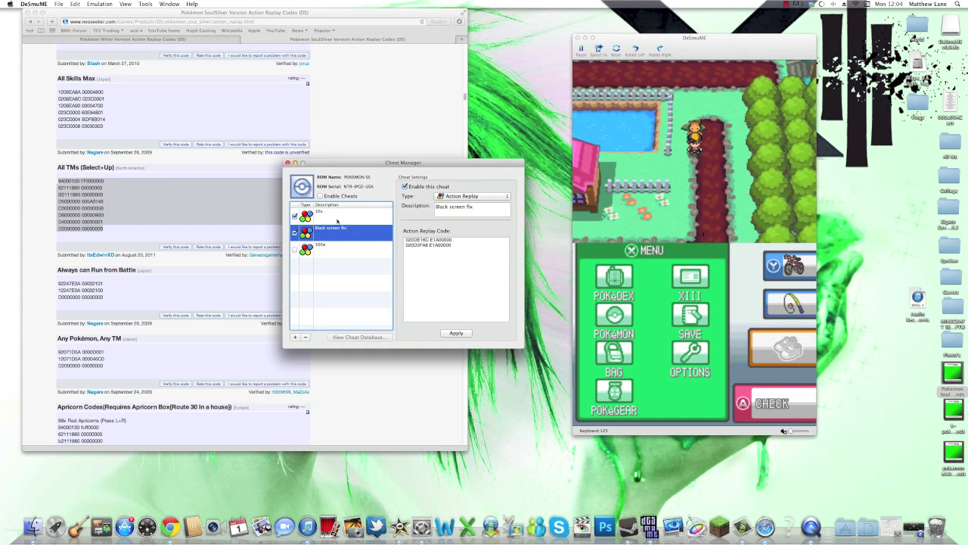
pyautogui.click(295, 337)
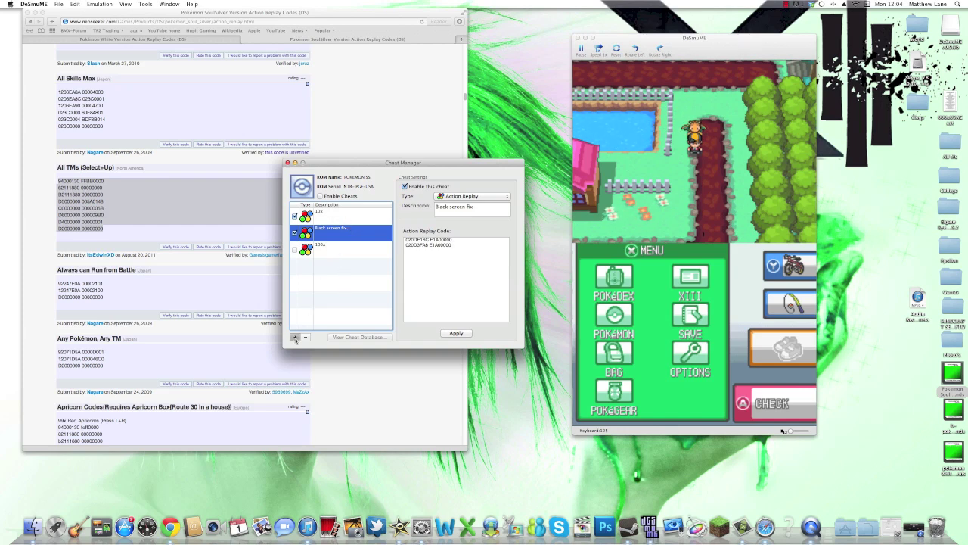
# Step: Make the new cheat an Action Replay code described 'All tms' with the TM code pasted in
pyautogui.click(458, 197)
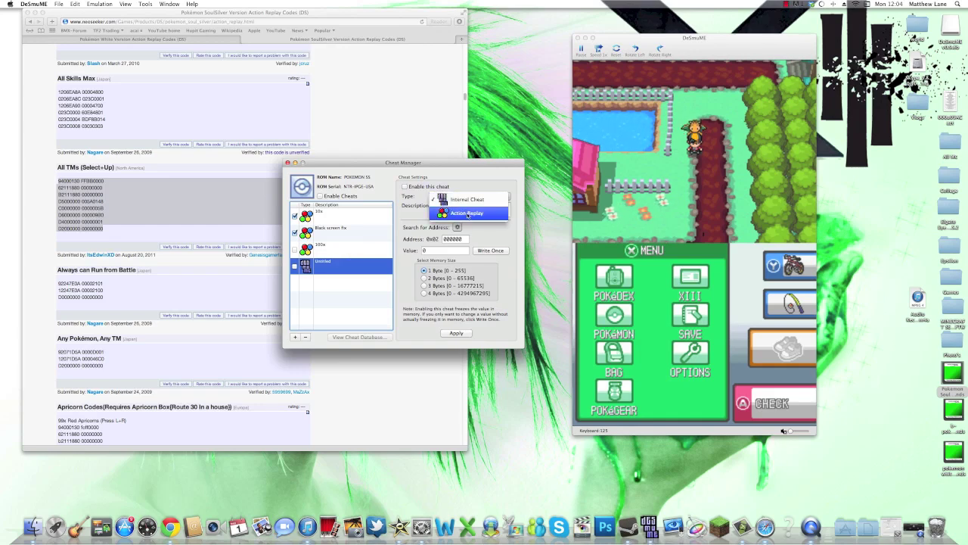
pyautogui.click(467, 214)
pyautogui.press('Tab')
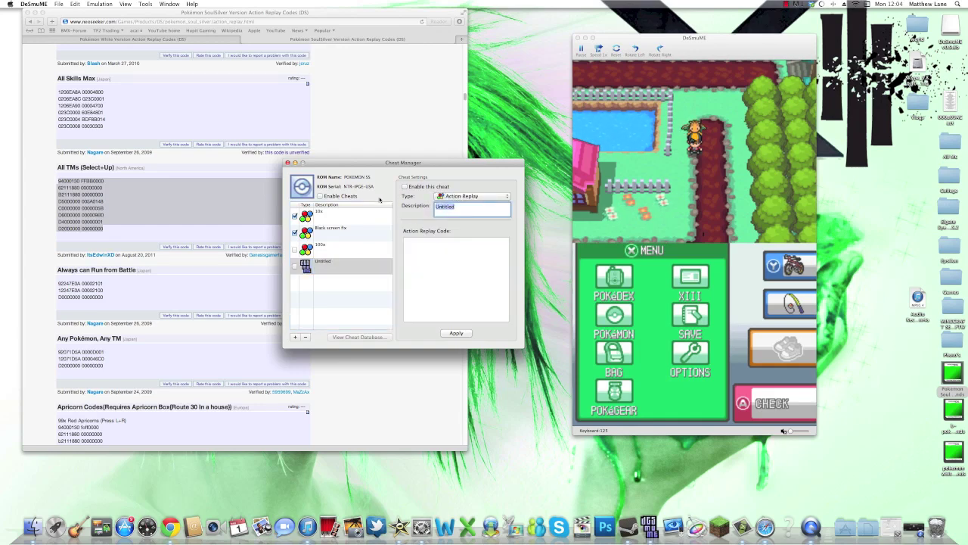
pyautogui.write('All t')
pyautogui.write('ms')
pyautogui.press('Tab')
pyautogui.press('super+v')
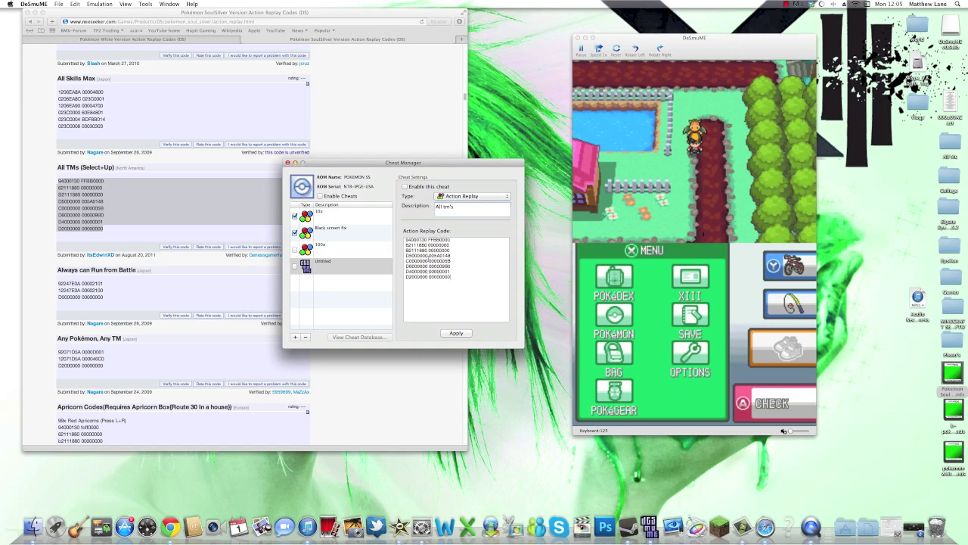
# Step: Enable the TM cheat, turn cheats on, apply the settings, and refocus the game window
pyautogui.click(406, 186)
pyautogui.click(320, 195)
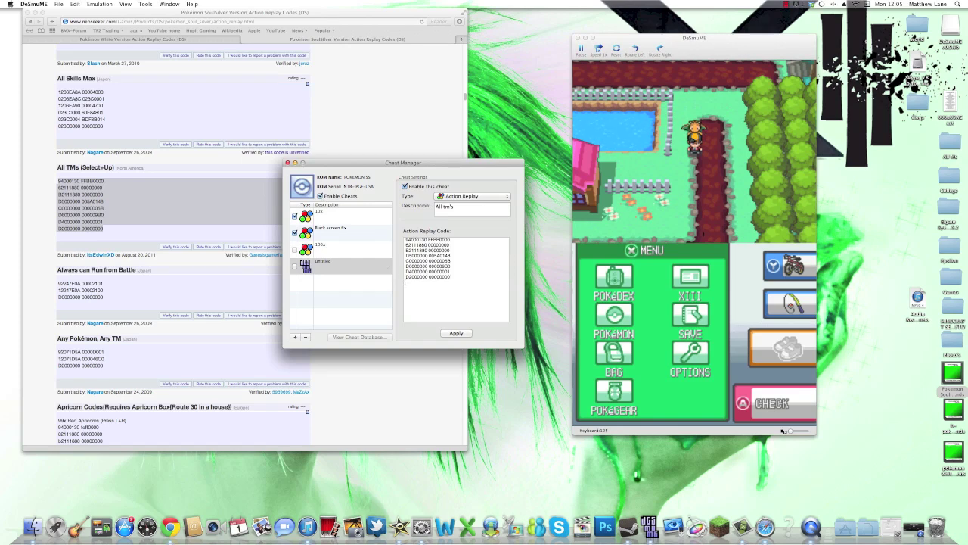
pyautogui.click(452, 335)
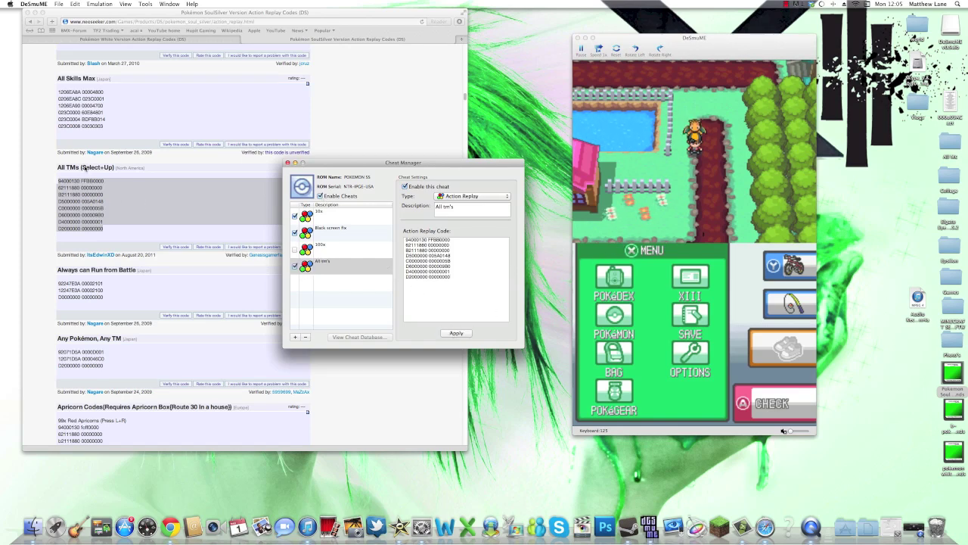
pyautogui.click(735, 187)
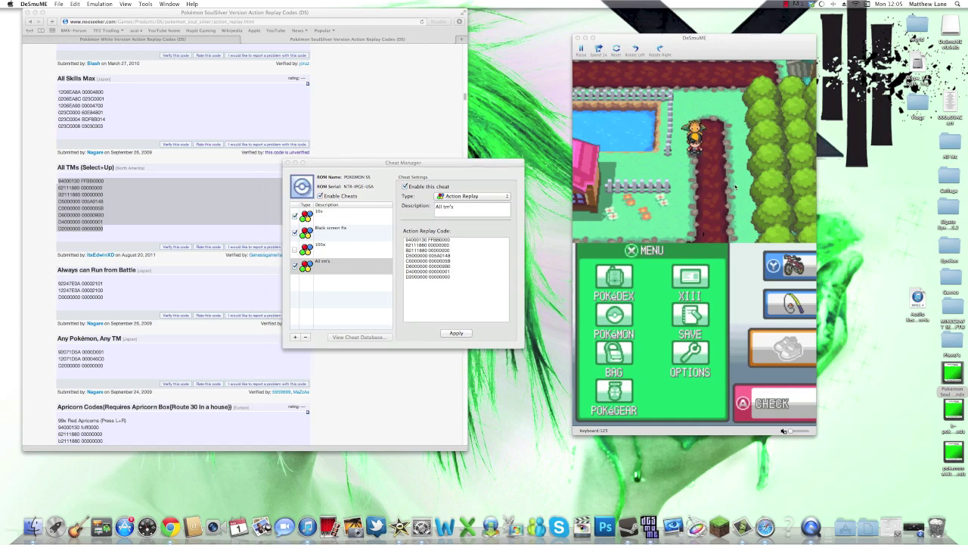
pyautogui.click(25, 4)
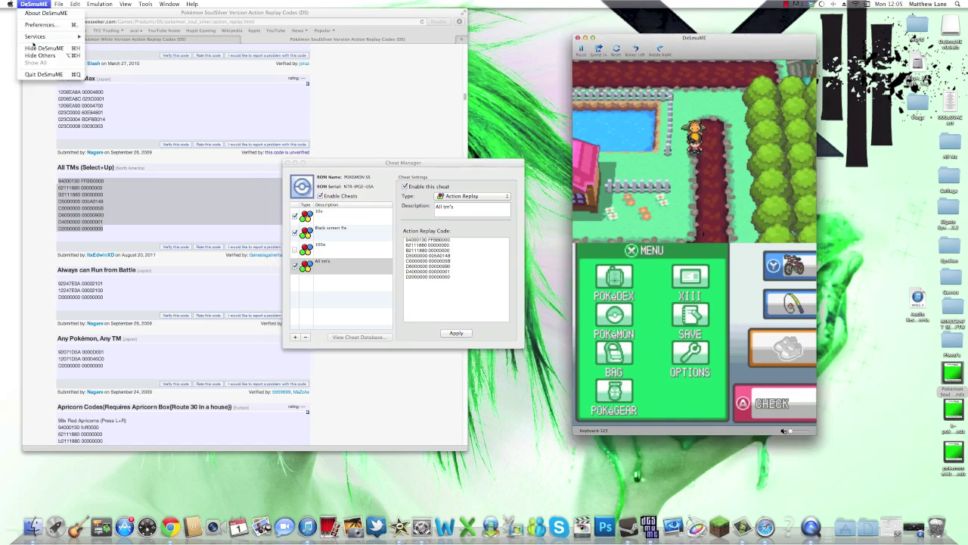
pyautogui.click(32, 25)
pyautogui.click(69, 143)
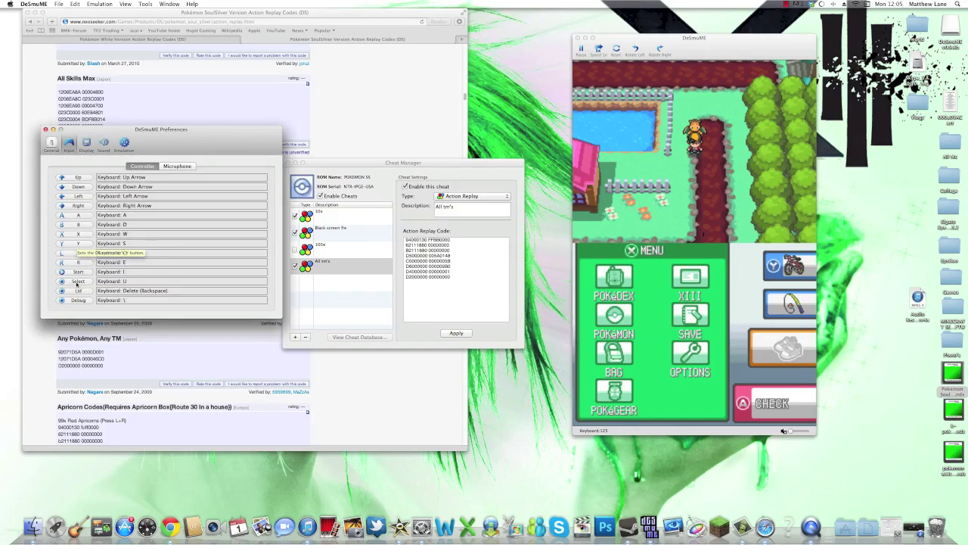
pyautogui.click(46, 129)
# Step: Open the game menu's BAG and switch to the TMs & HMs pocket
pyautogui.press('s')
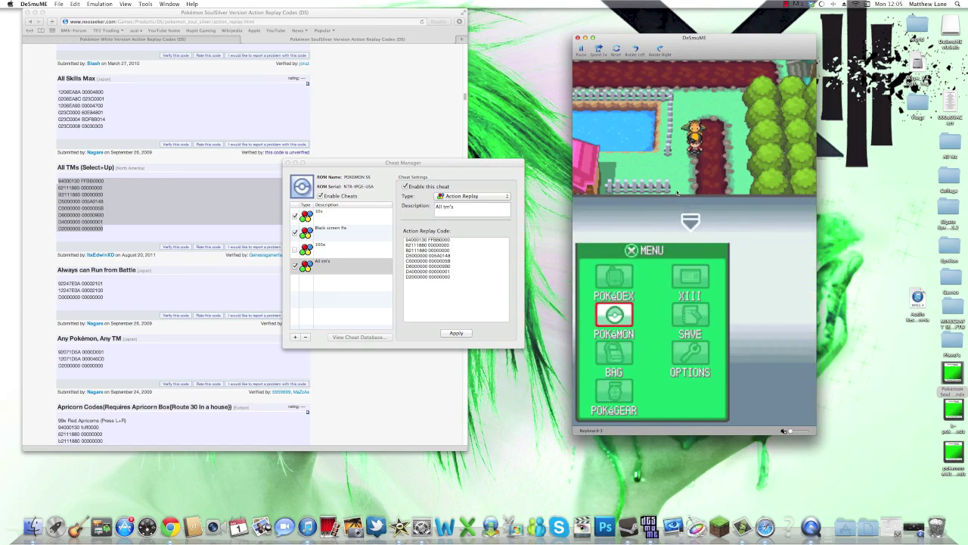
pyautogui.press('s')
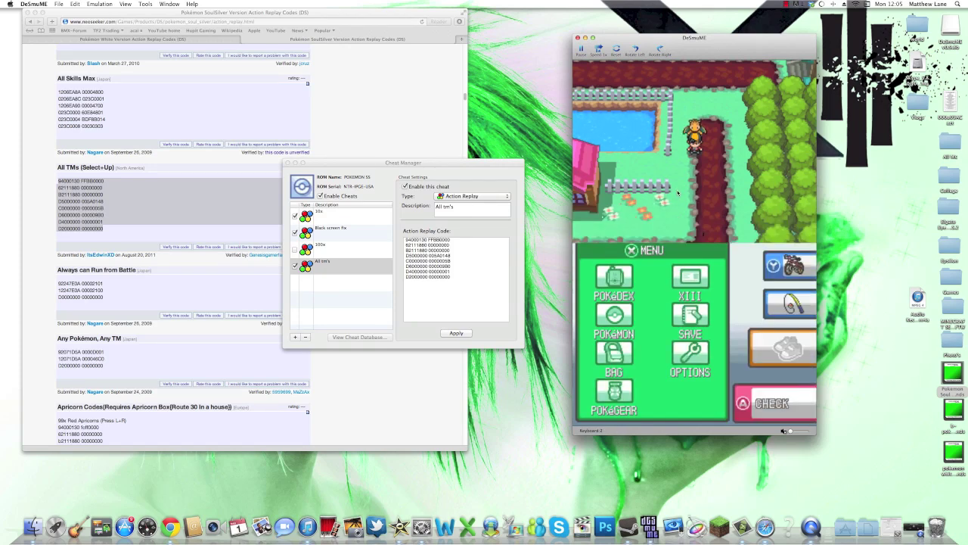
pyautogui.press('Up')
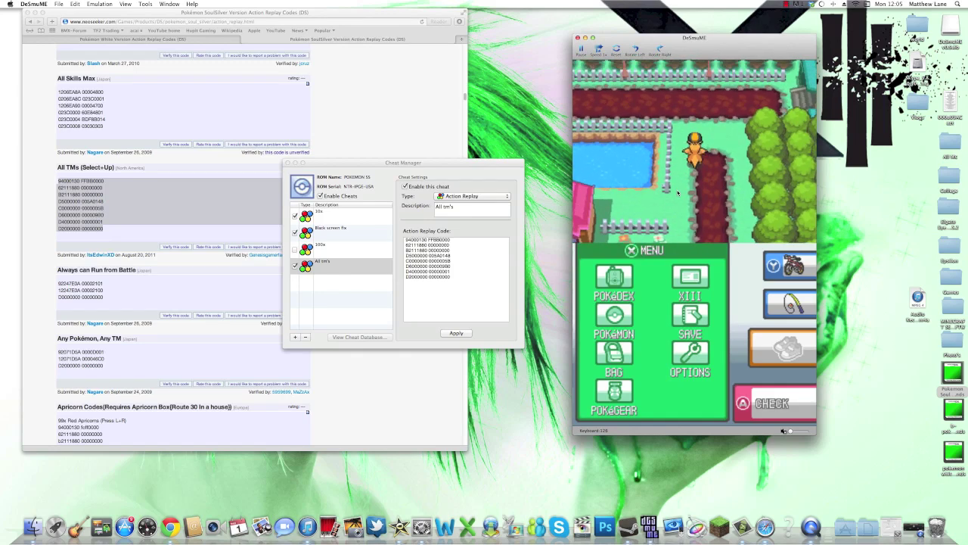
pyautogui.press('s')
pyautogui.press('Down')
pyautogui.press('x')
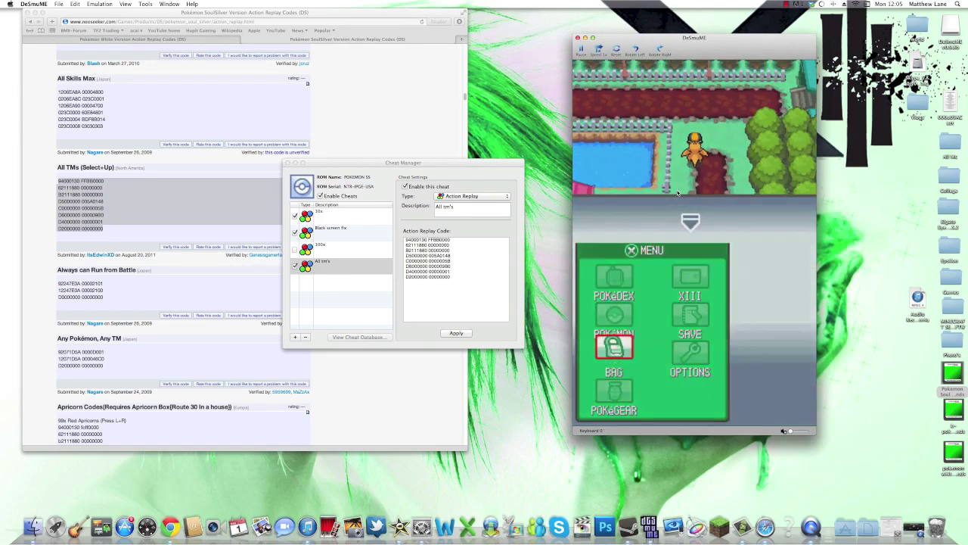
pyautogui.press('Right')
pyautogui.press('Right')
pyautogui.press('Right')
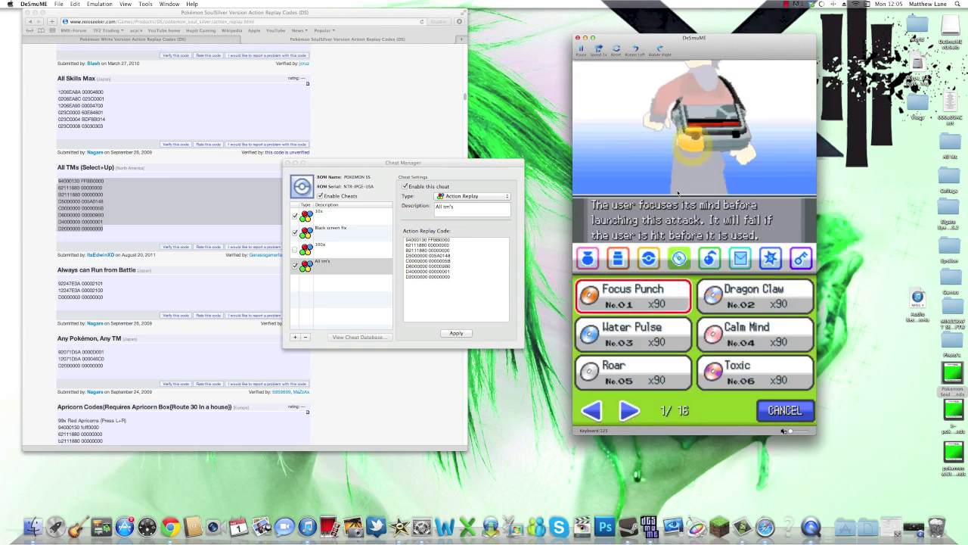
# Step: Page through the TM list, checking Fling, Endure and Will-O-Wisp are stocked at x90
pyautogui.press('Down')
pyautogui.press('Right')
pyautogui.press('Right')
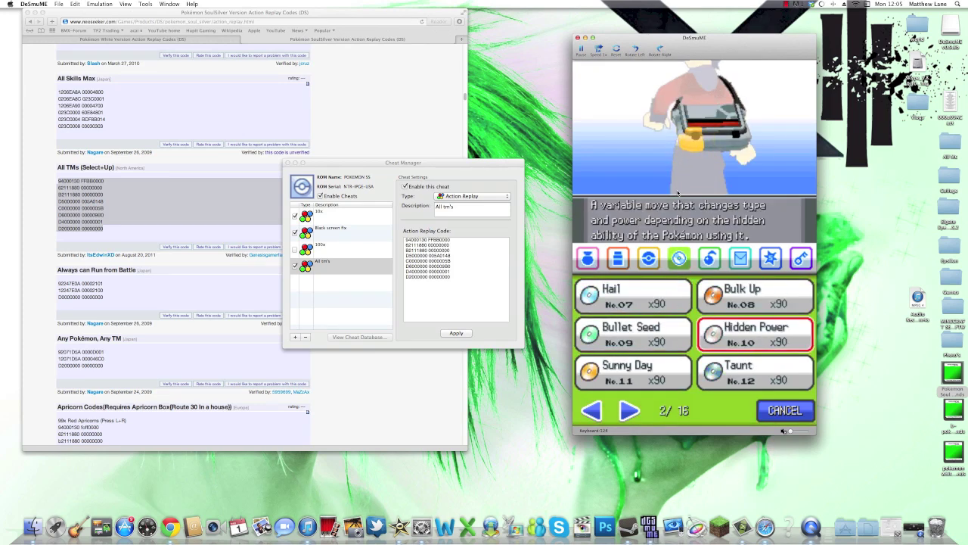
pyautogui.press('Right')
pyautogui.press('Right')
pyautogui.press('Right')
pyautogui.press('Right')
pyautogui.press('Right')
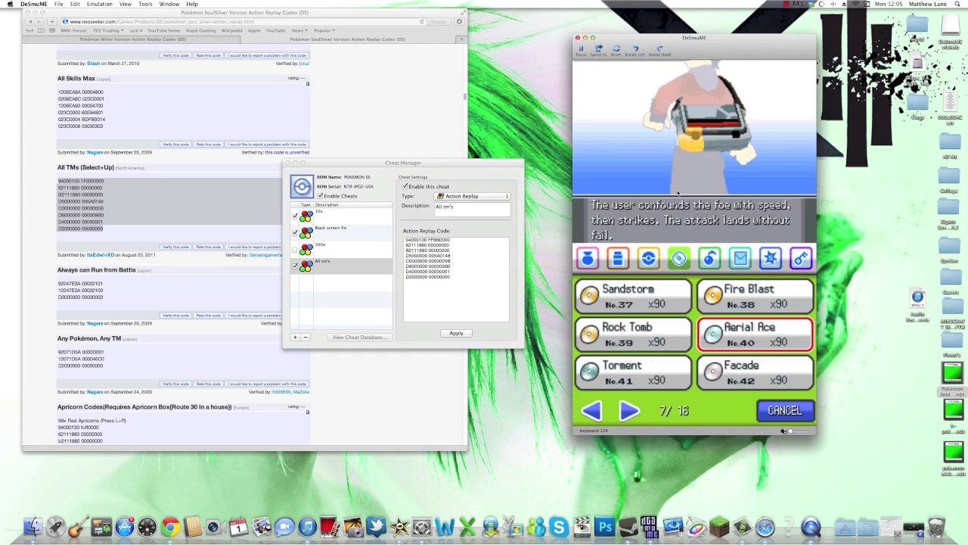
pyautogui.press('Right')
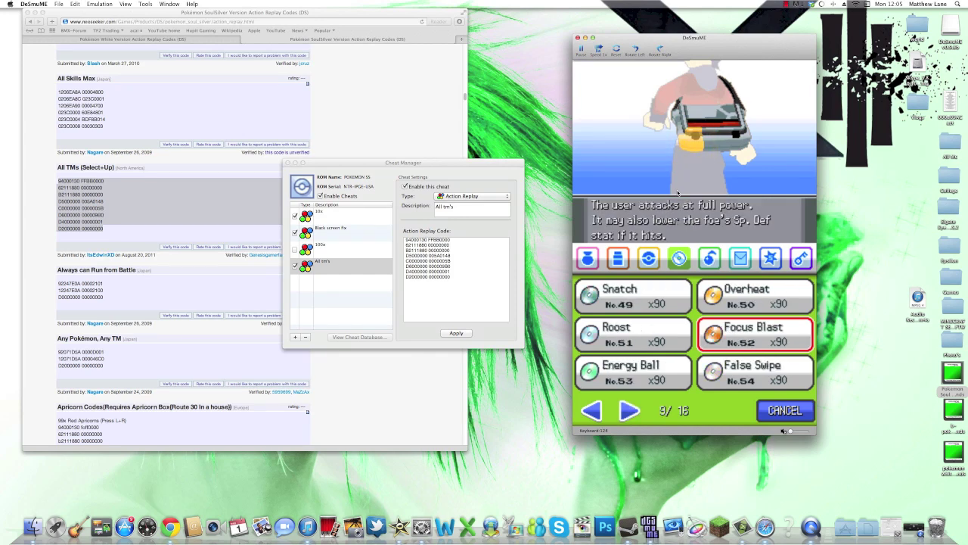
pyautogui.press('Right')
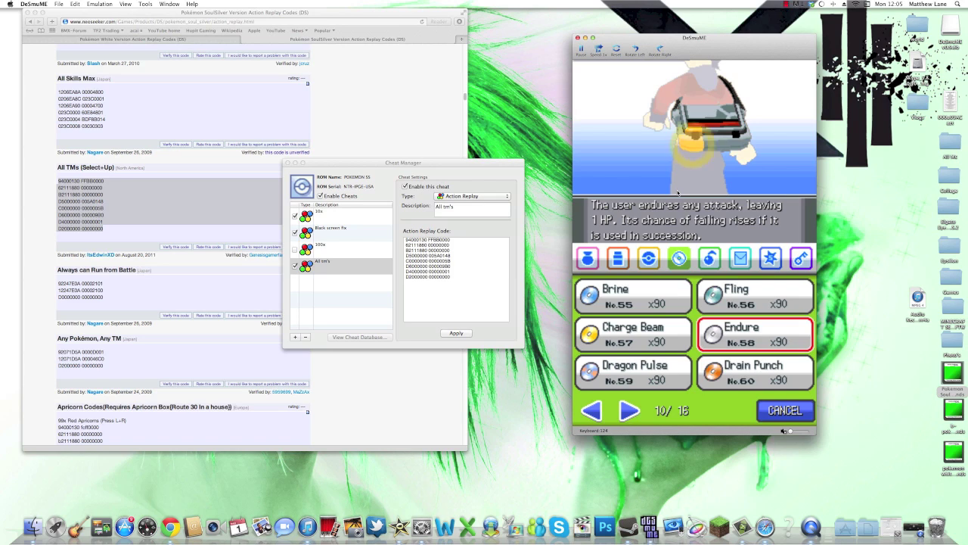
pyautogui.press('Up')
pyautogui.press('Down')
pyautogui.press('Right')
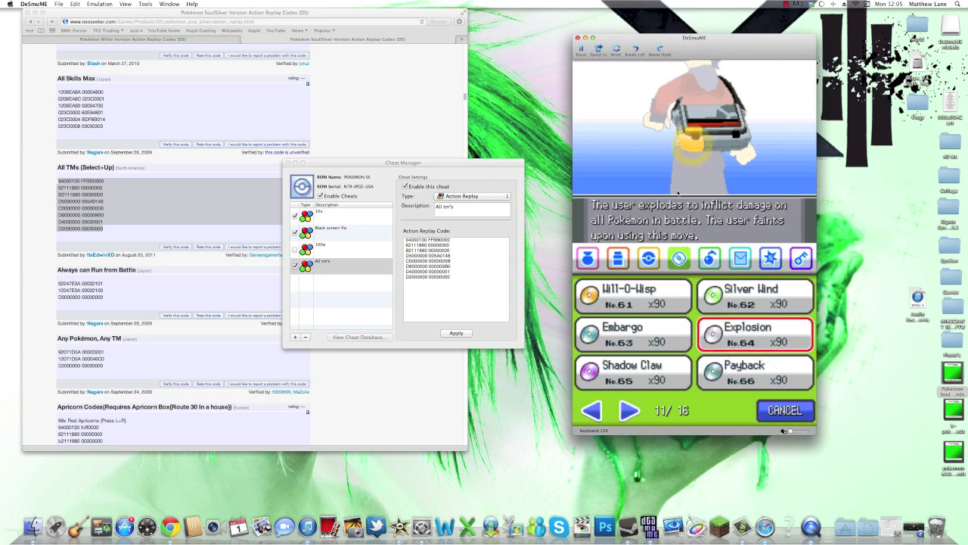
pyautogui.press('Left')
pyautogui.press('Up')
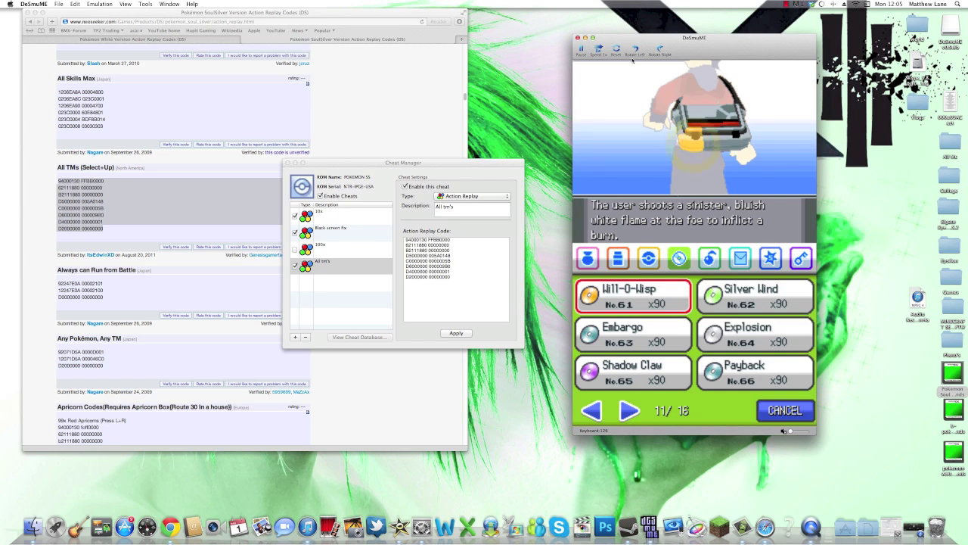
# Step: In the Cheat Manager, enable the 100x XP cheat, disable 10x, and apply
pyautogui.click(321, 218)
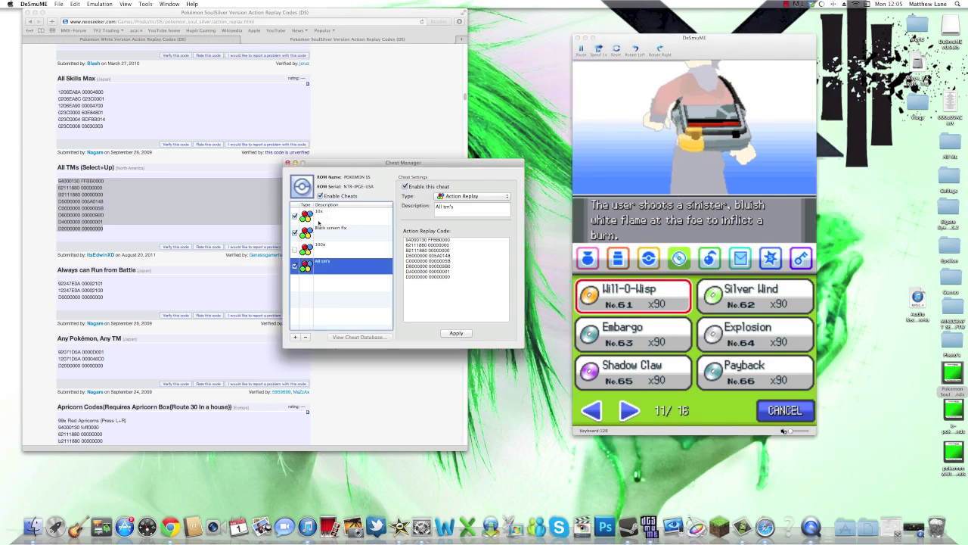
pyautogui.click(295, 249)
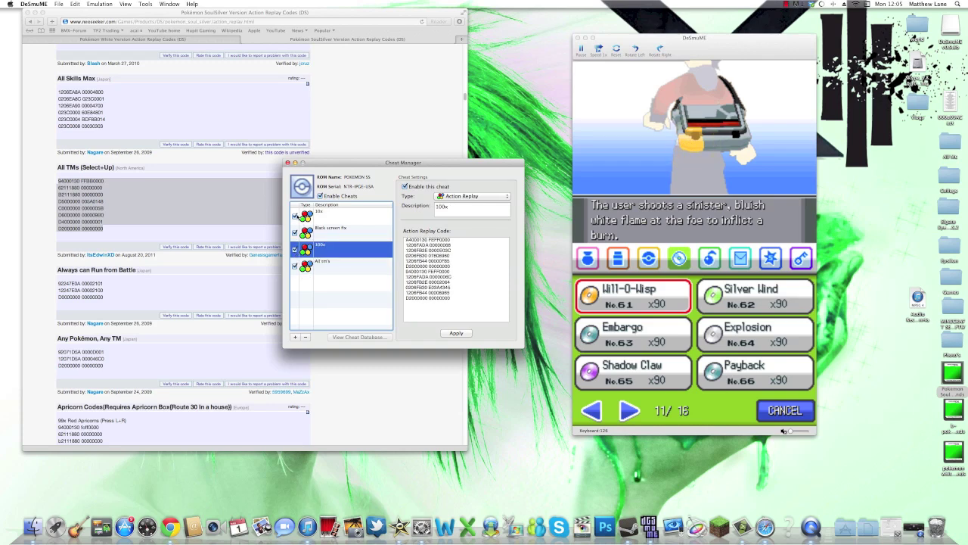
pyautogui.click(295, 216)
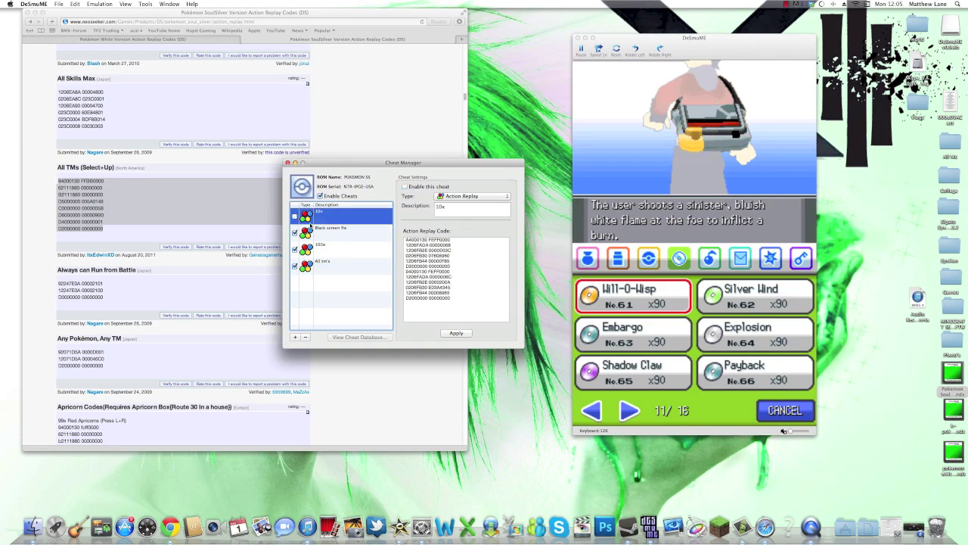
pyautogui.click(456, 333)
pyautogui.click(786, 166)
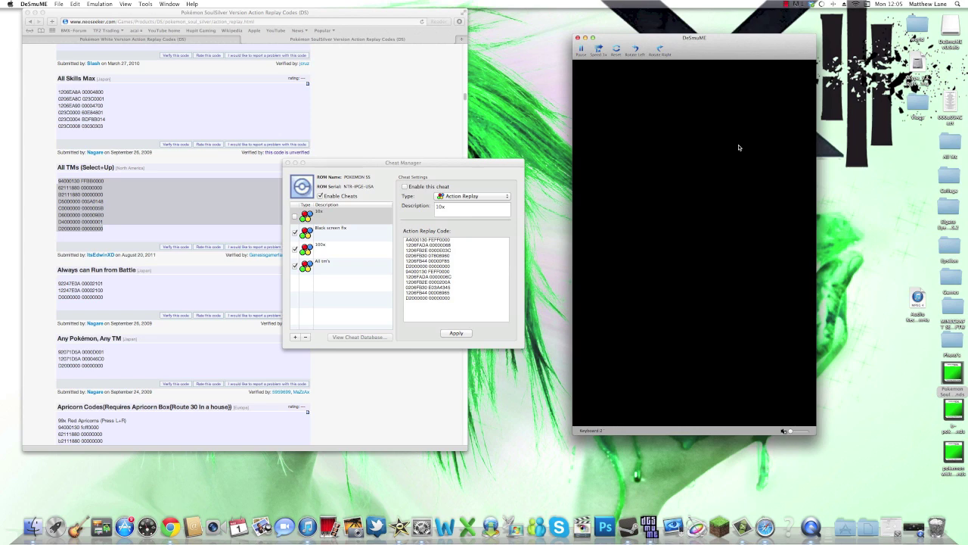
# Step: Walk left along Route 18 into a Bird Keeper's sight and start the battle
pyautogui.press('Left')
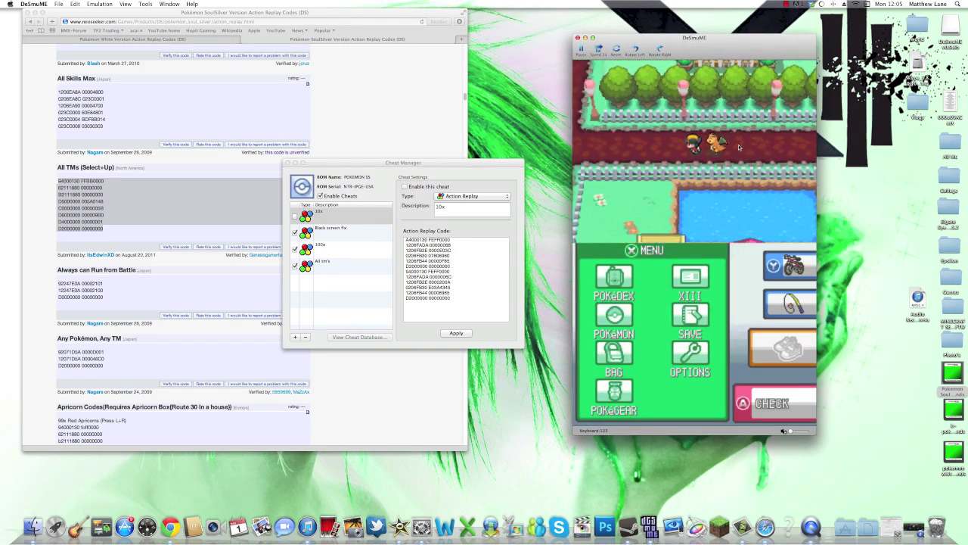
pyautogui.press('Down')
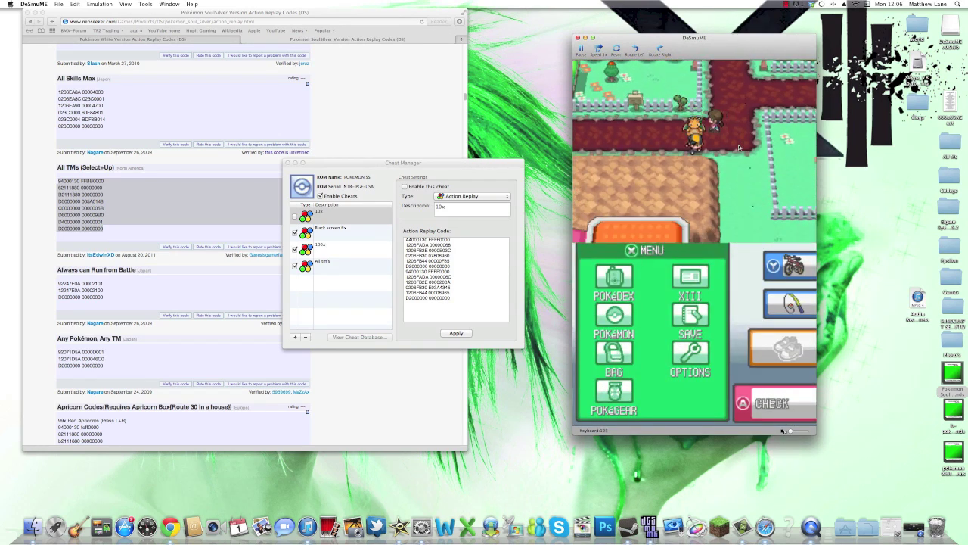
pyautogui.press('Left')
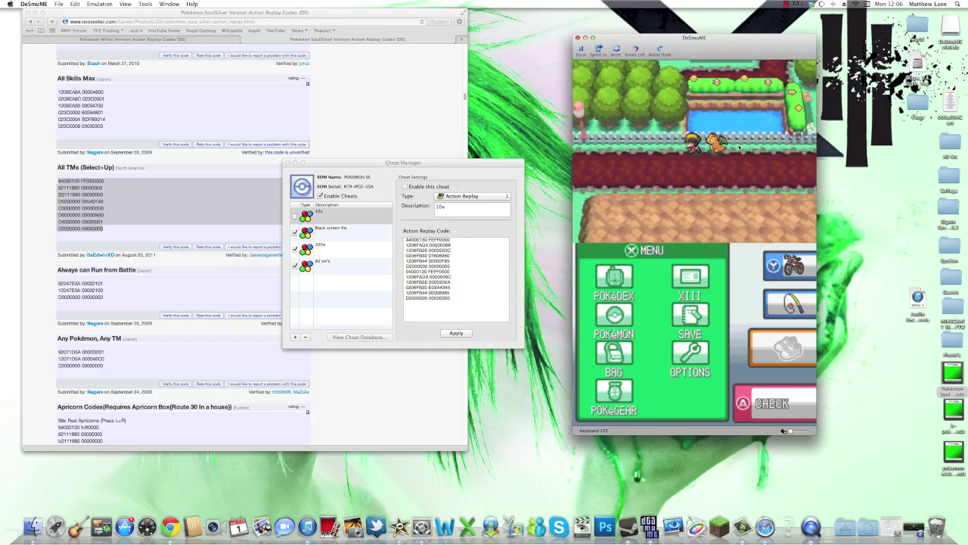
pyautogui.press('Left')
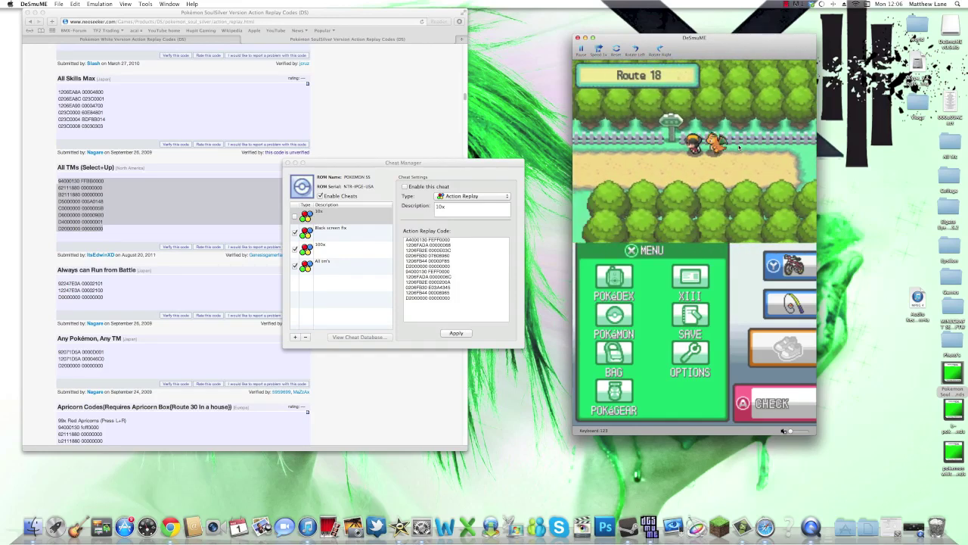
pyautogui.press('Left')
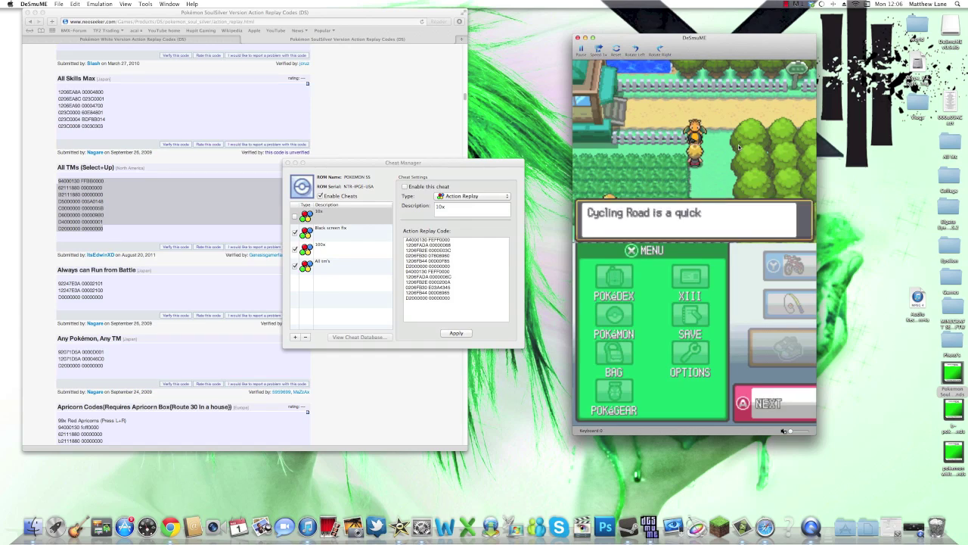
pyautogui.press('x')
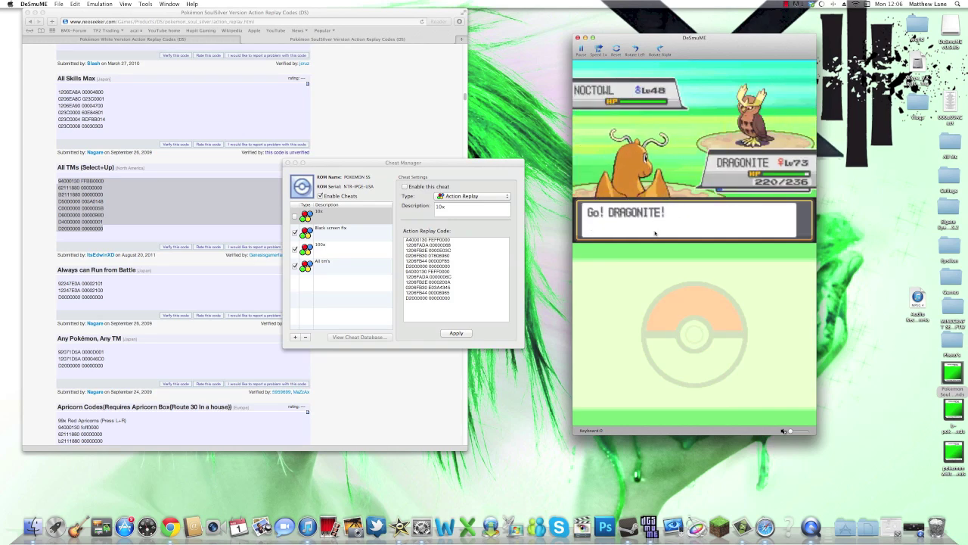
# Step: Defeat Noctowl with Dragonite's Outrage and advance through the level-up stats to Lv. 76
pyautogui.click(658, 314)
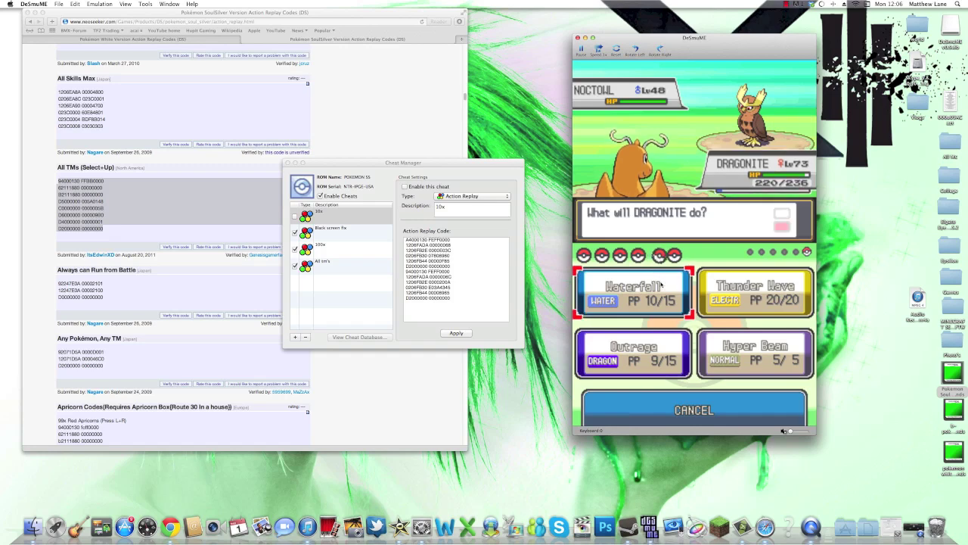
pyautogui.click(655, 354)
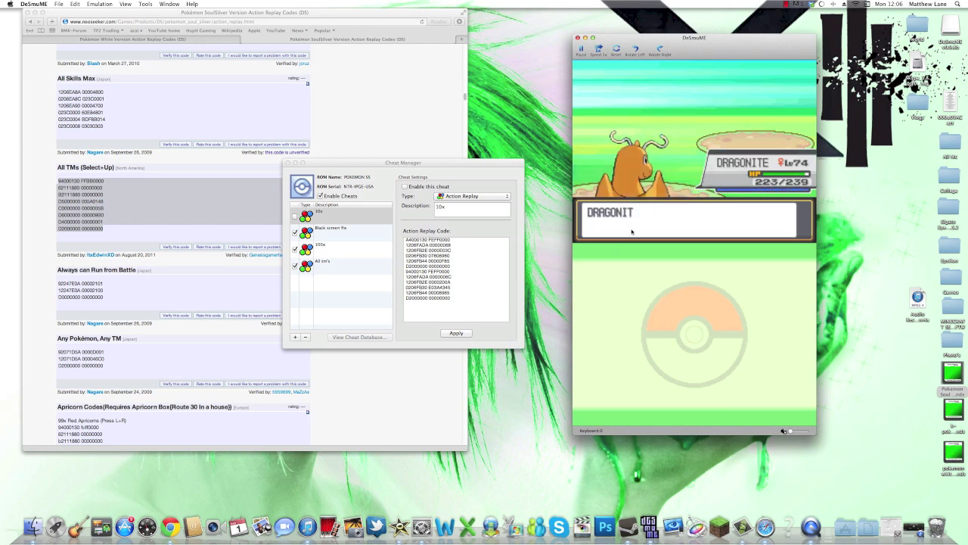
pyautogui.press('x')
pyautogui.press('x')
pyautogui.press('x')
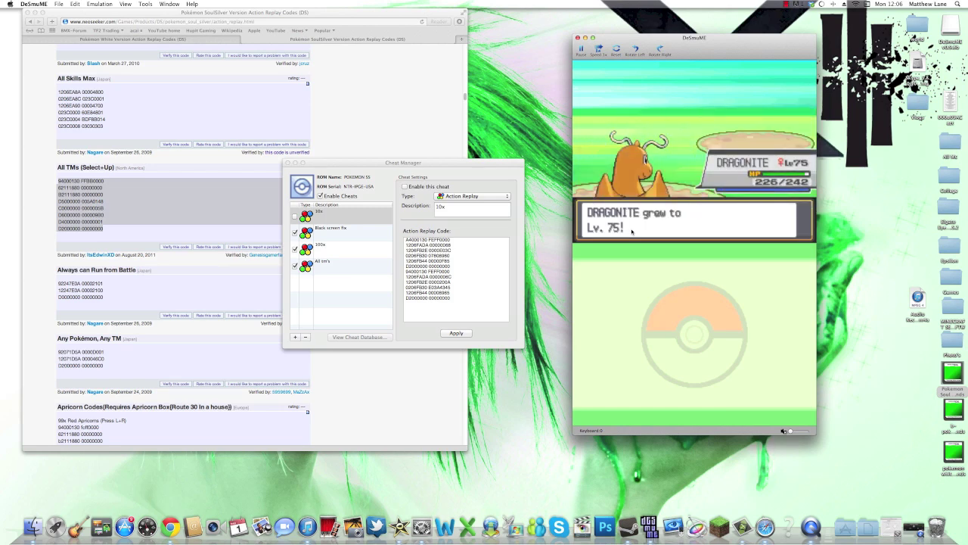
pyautogui.press('x')
pyautogui.press('x')
pyautogui.press('x')
pyautogui.press('x')
pyautogui.press('x')
pyautogui.press('x')
pyautogui.press('x')
pyautogui.press('x')
pyautogui.press('x')
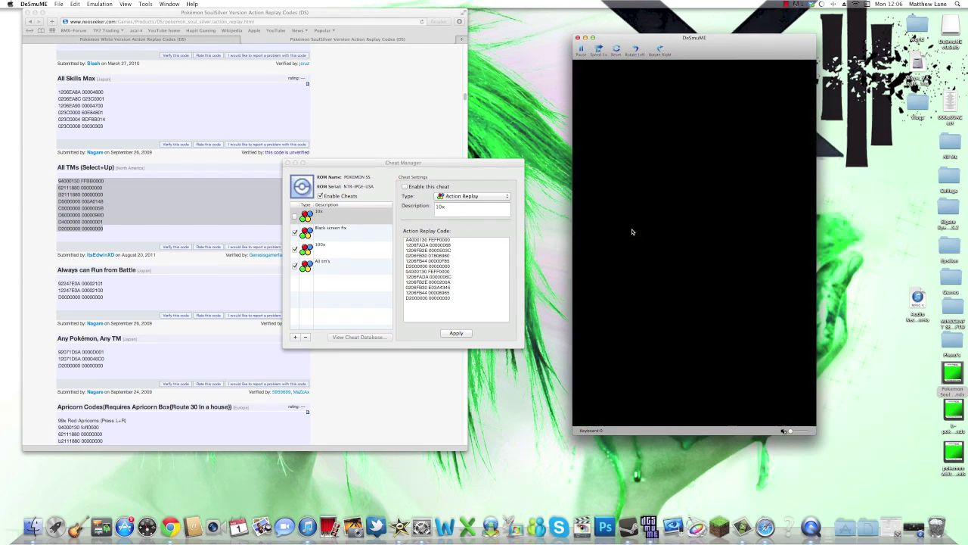